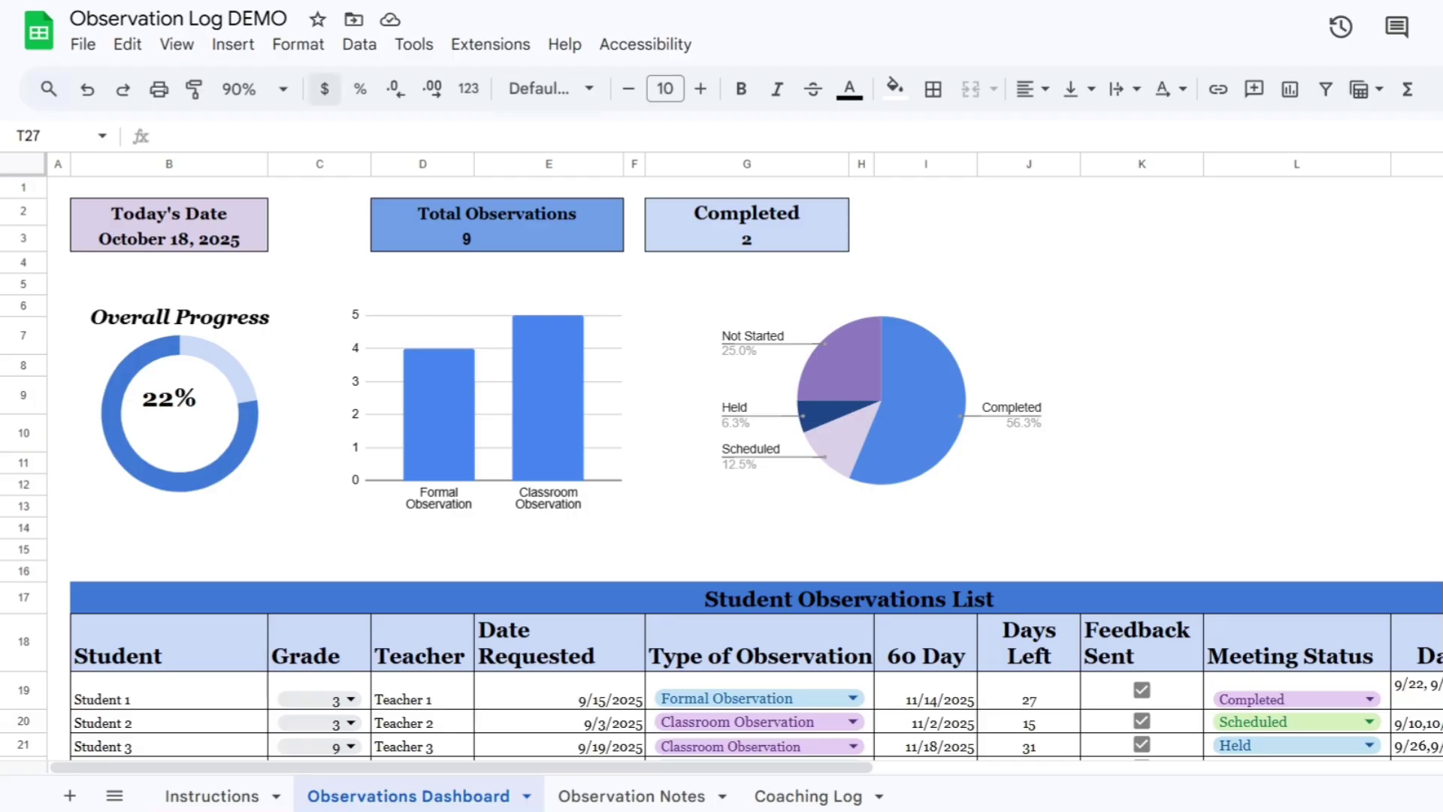
left_click(83, 45)
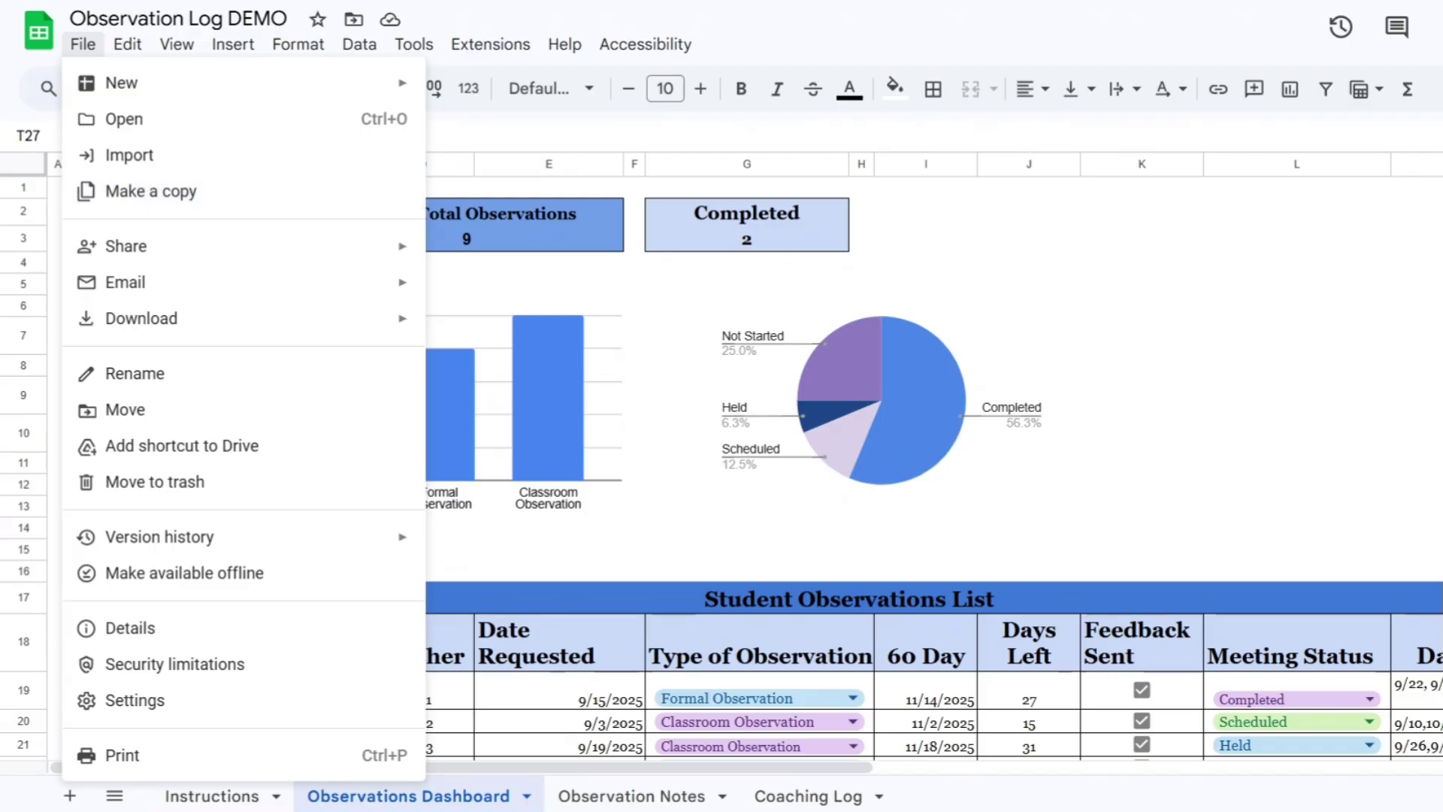
left_click(1029, 262)
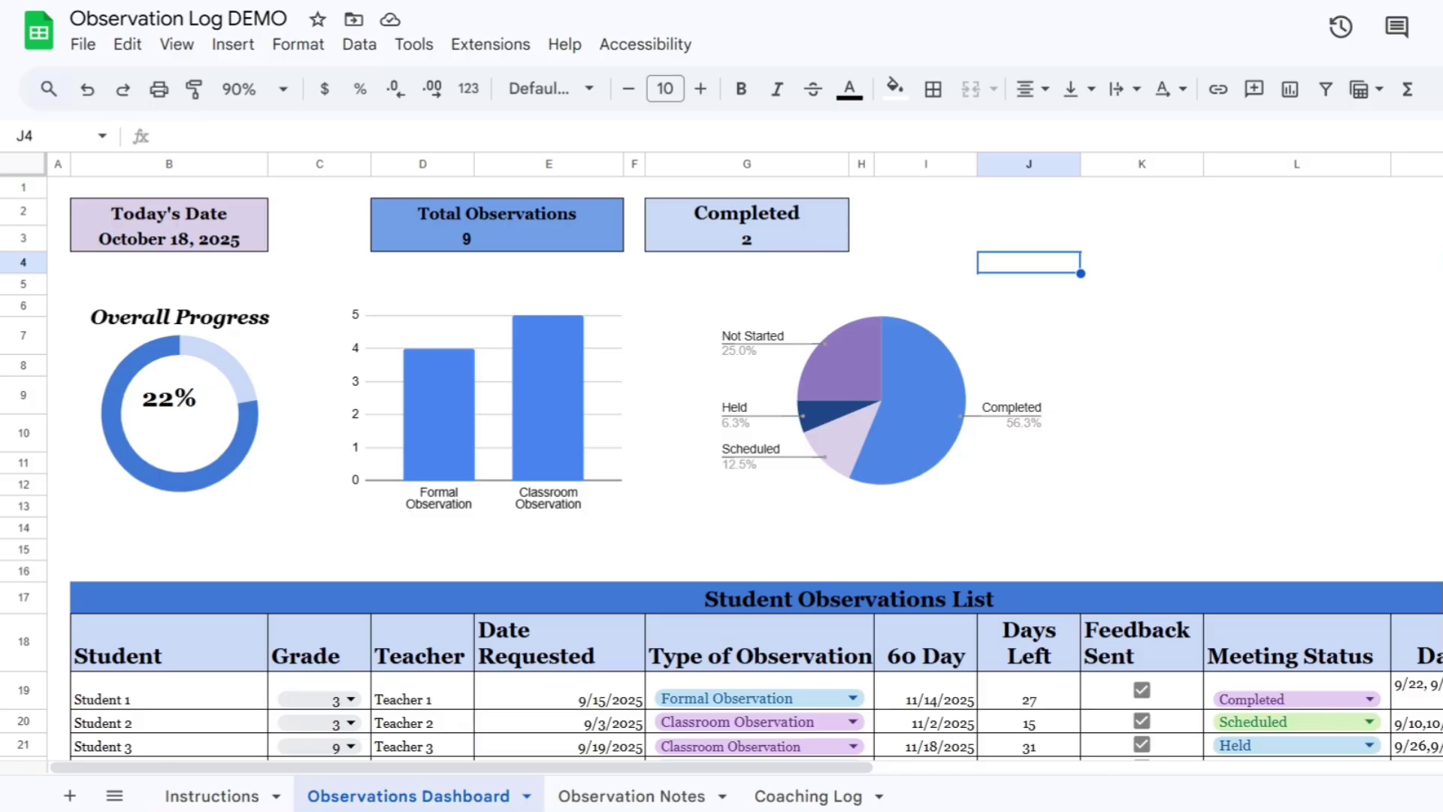
- Enter Student 10 as the student in the Teacher 10 row of the Student Observations List
scroll(722, 458, "down", 5)
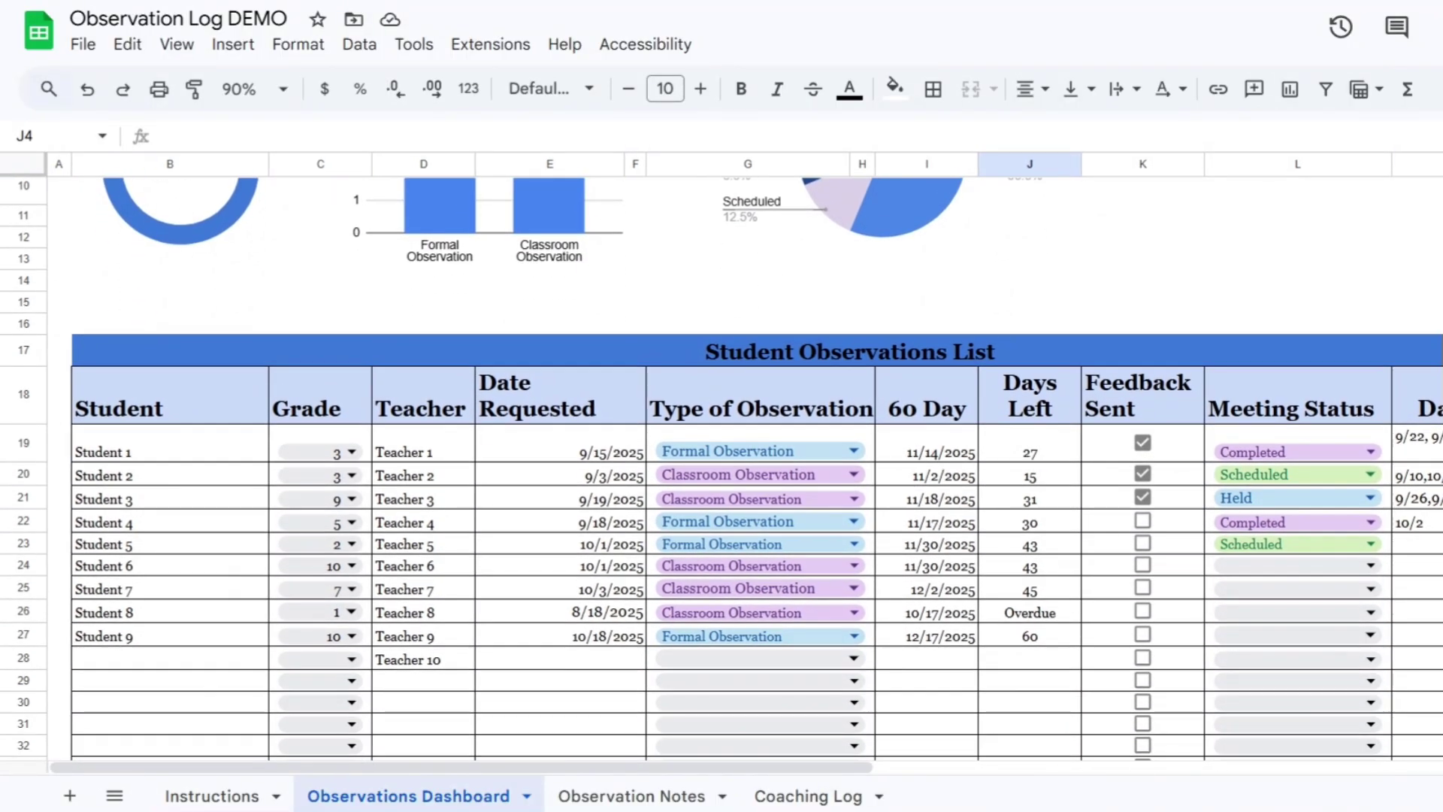
scroll(721, 458, "down", 1)
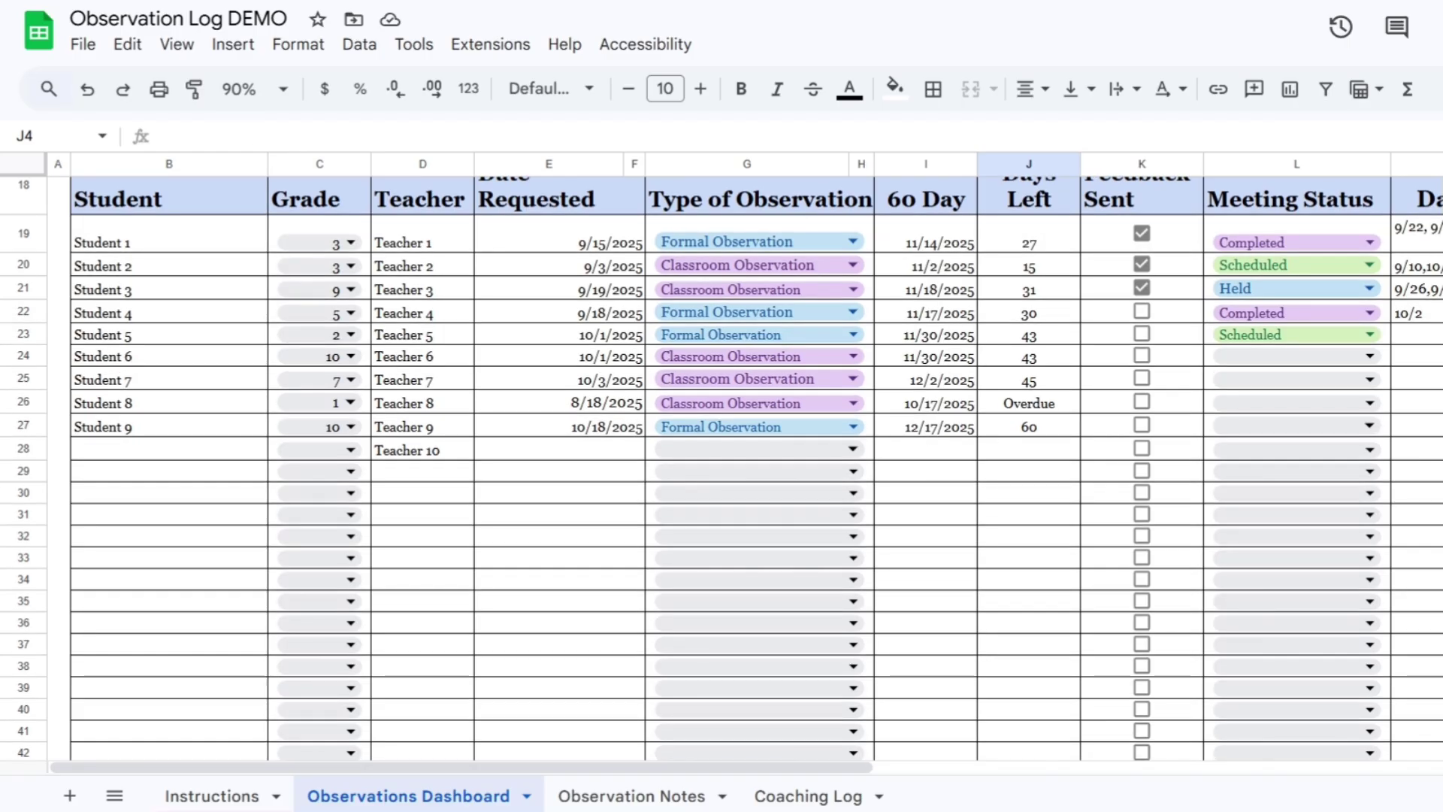
left_click(168, 449)
type("S")
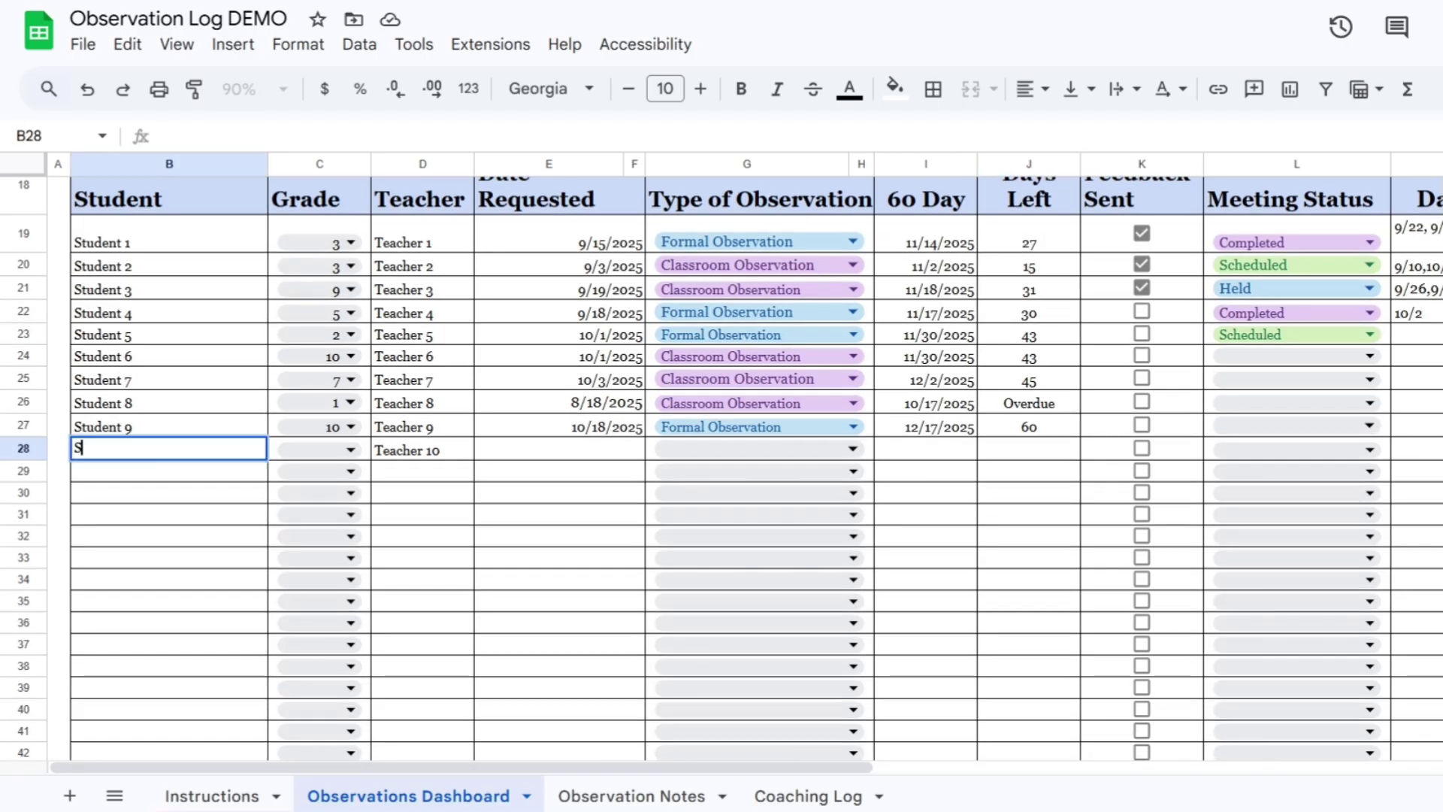
type("tuden")
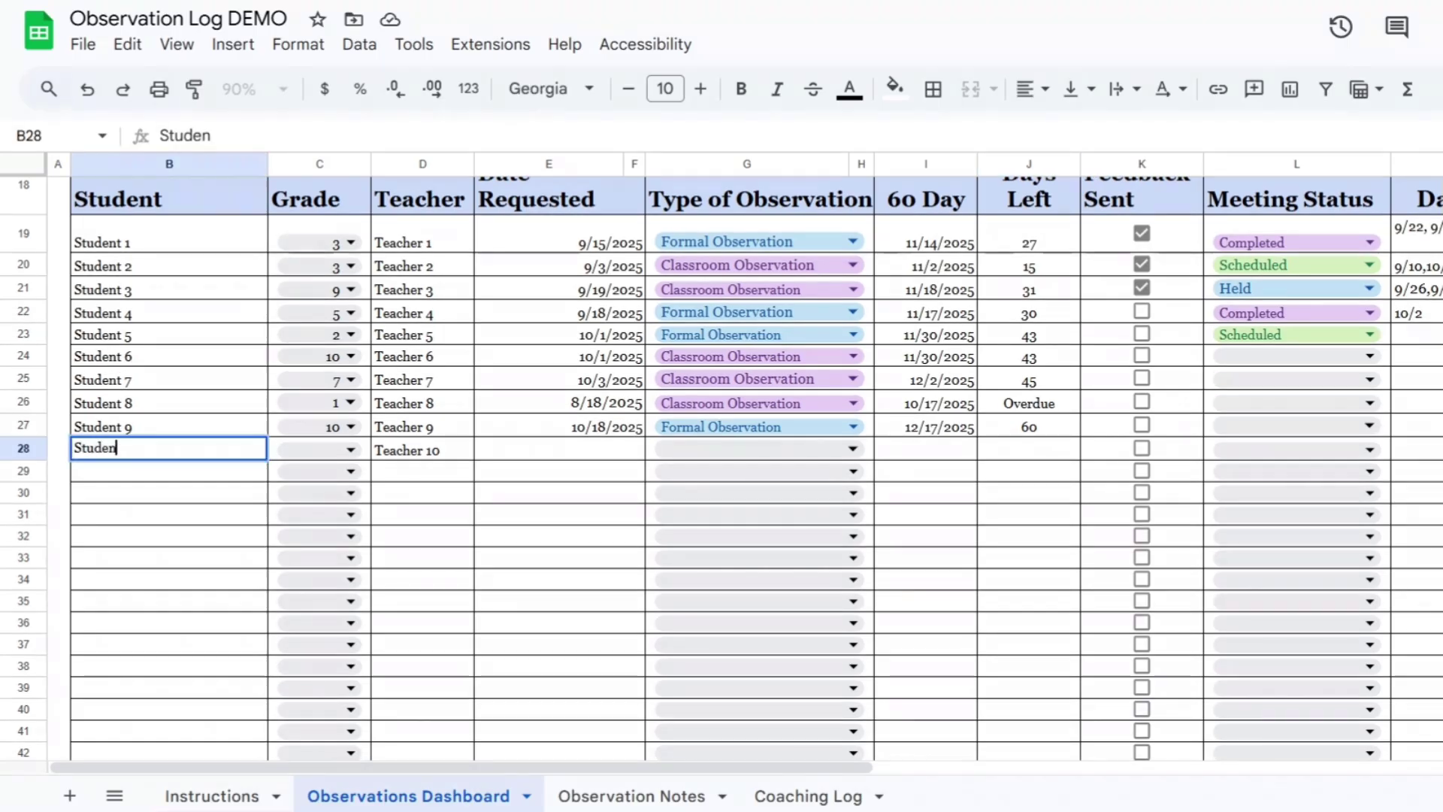
type("t 10")
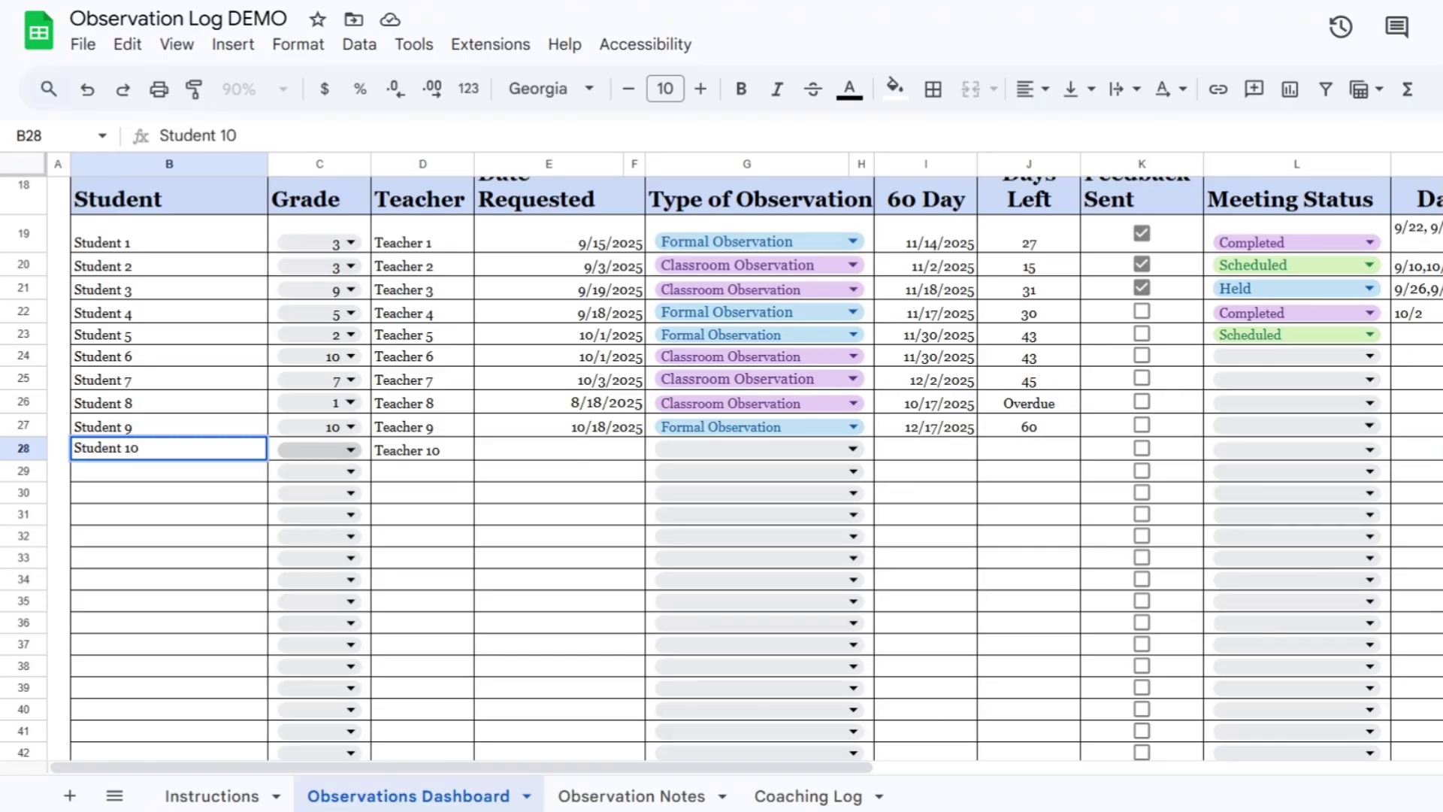
key("Tab")
- Open the data validation rules of Student 10's grade dropdown and review its list of options
key("Return")
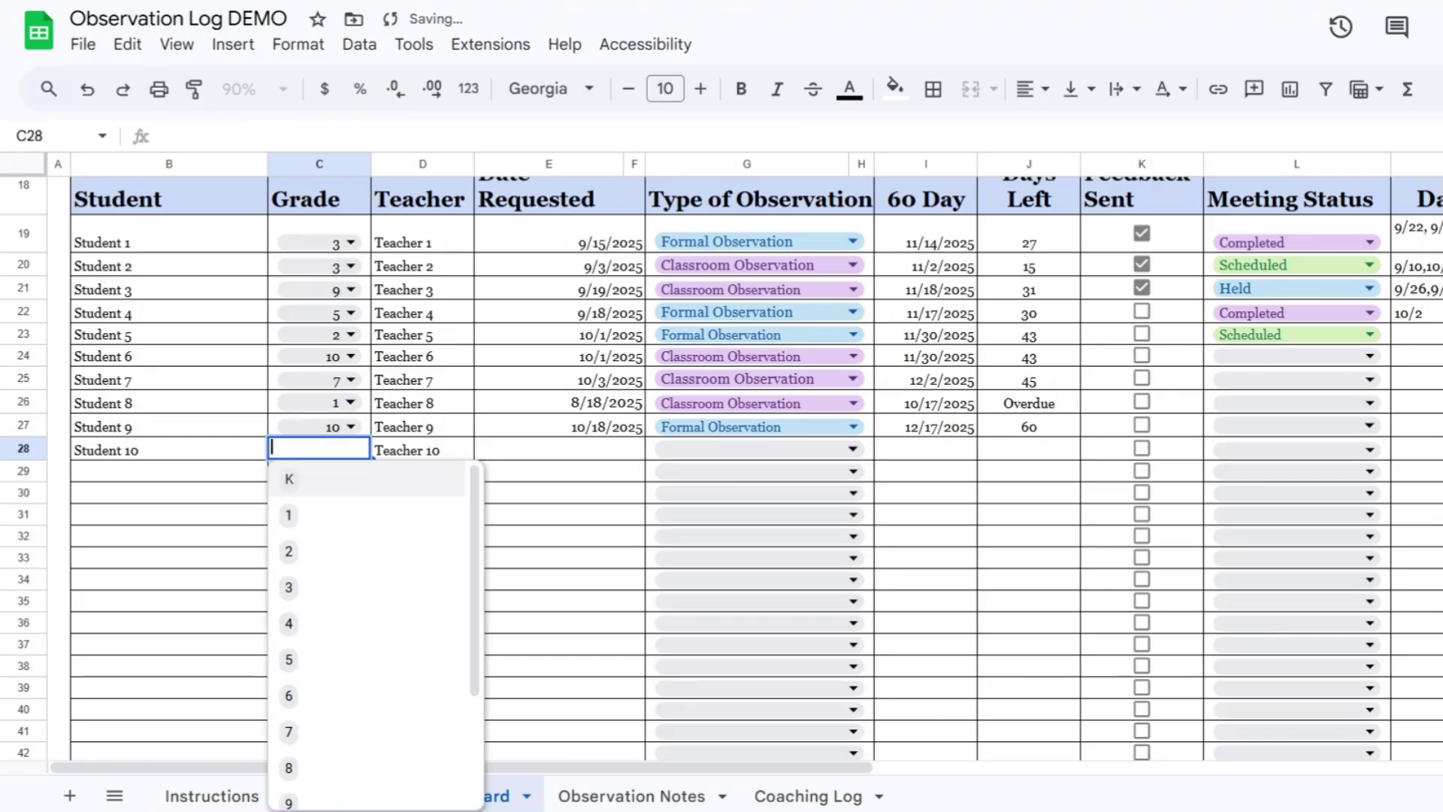
key("Down")
scroll(376, 631, "down", 3)
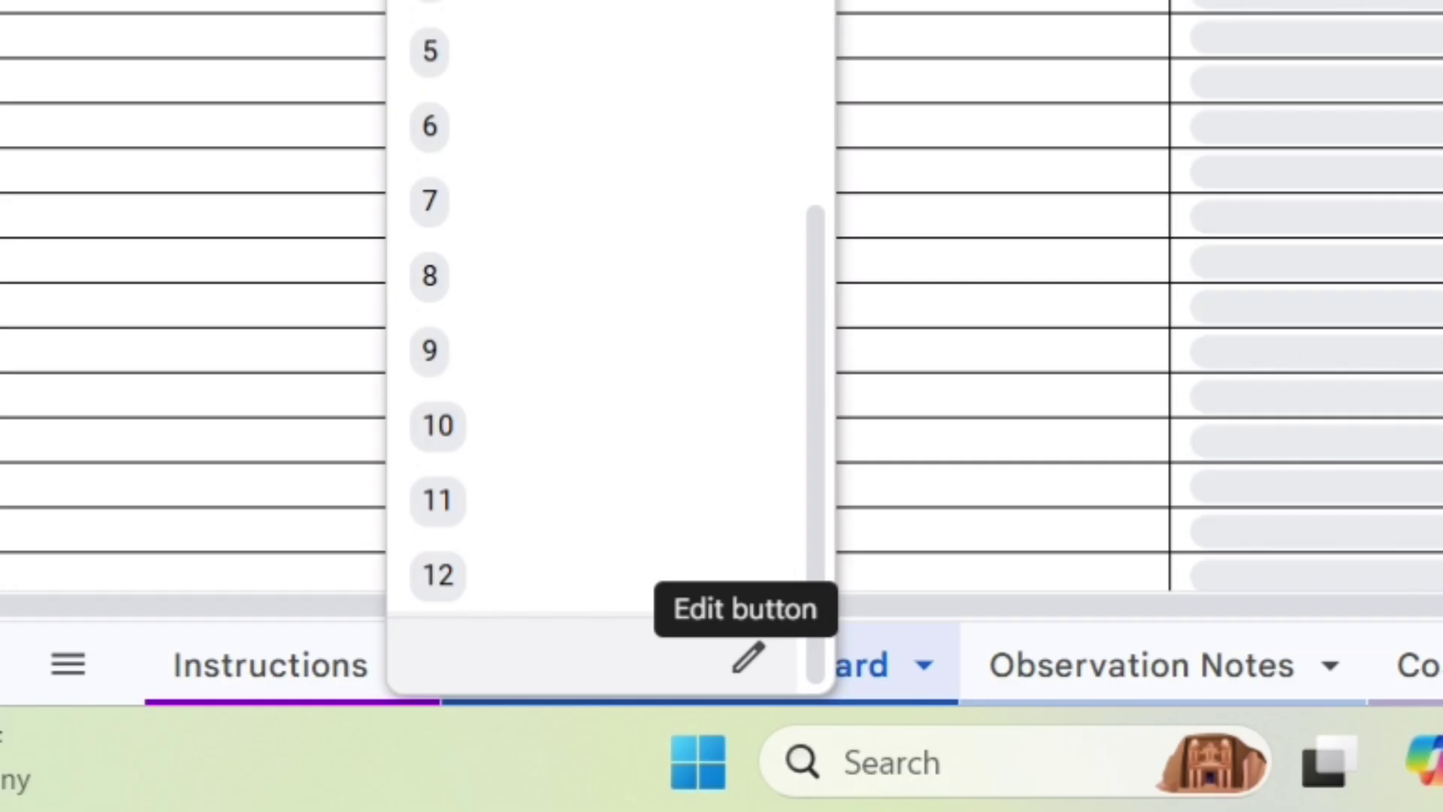
left_click(747, 658)
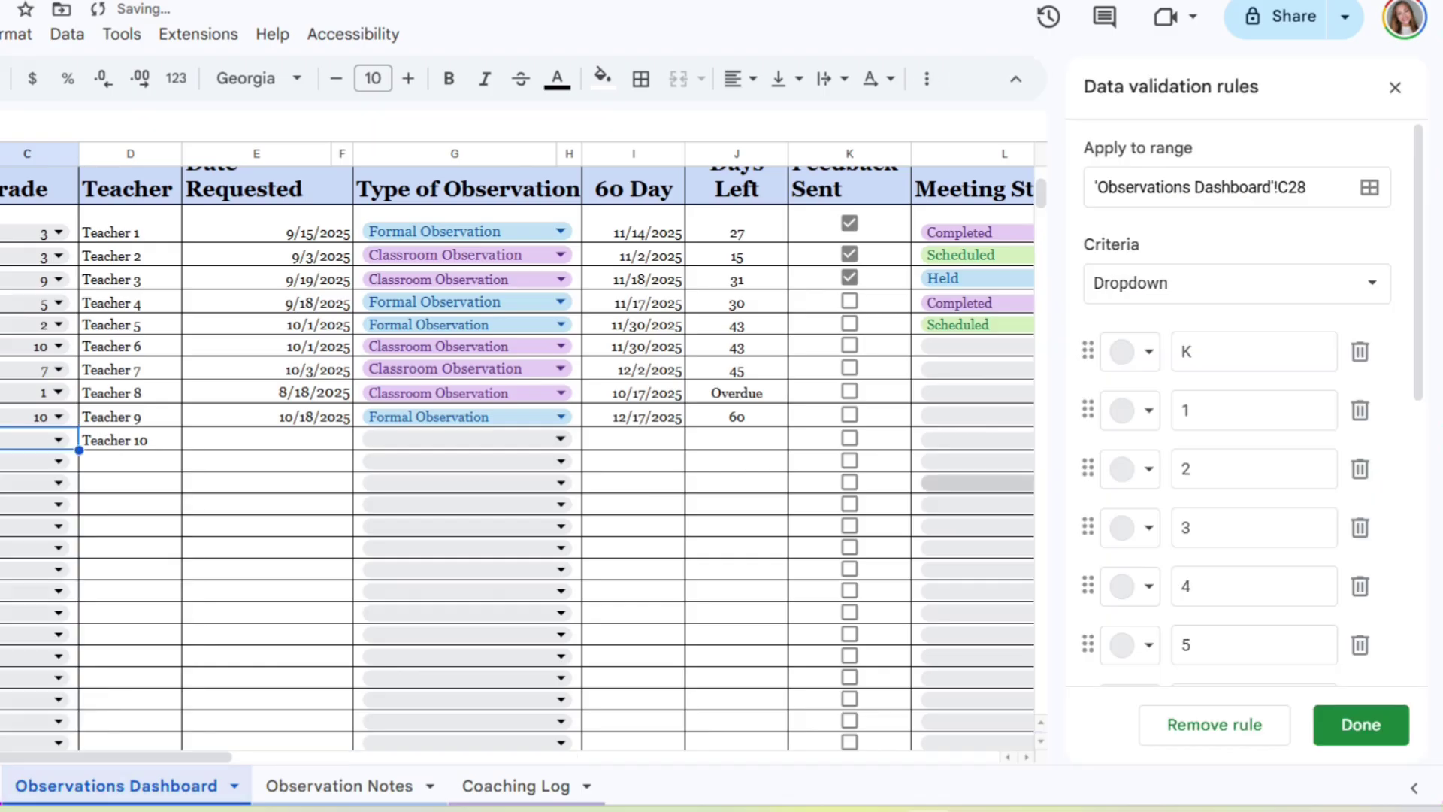
scroll(1233, 406, "down", 7)
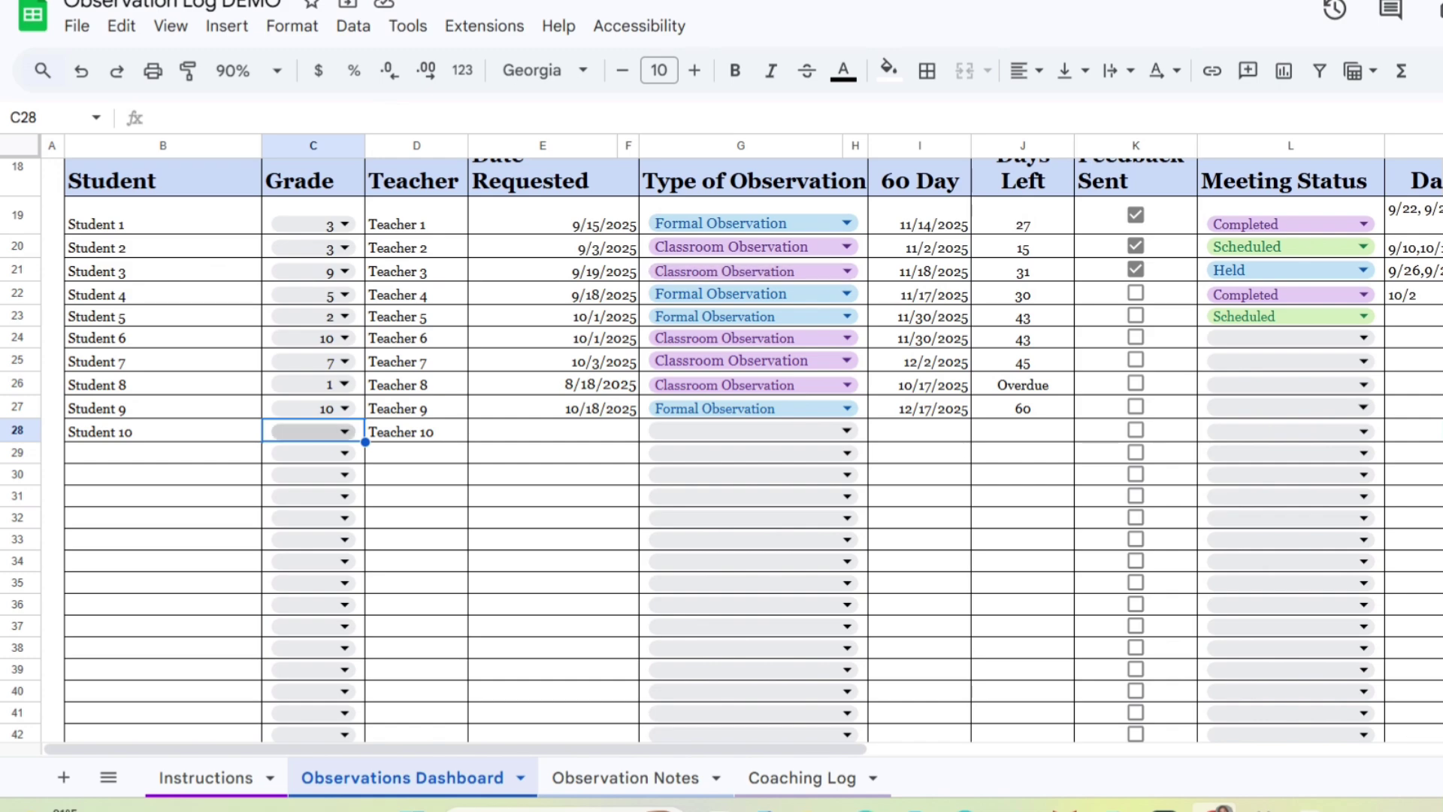
- Set Student 10's grade to 4 and the date requested to 10/18/2025
left_click(344, 431)
left_click(331, 604)
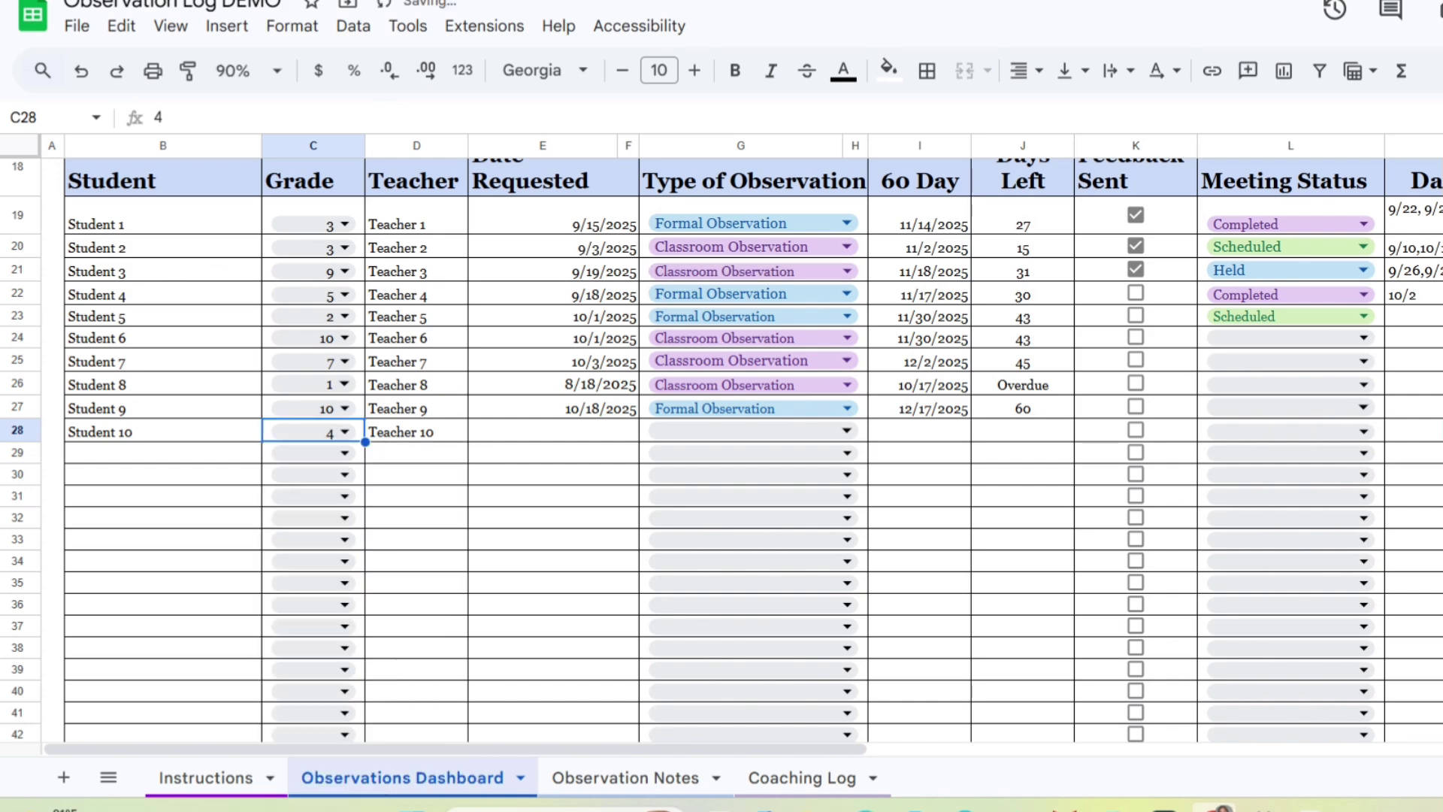
left_click(553, 430)
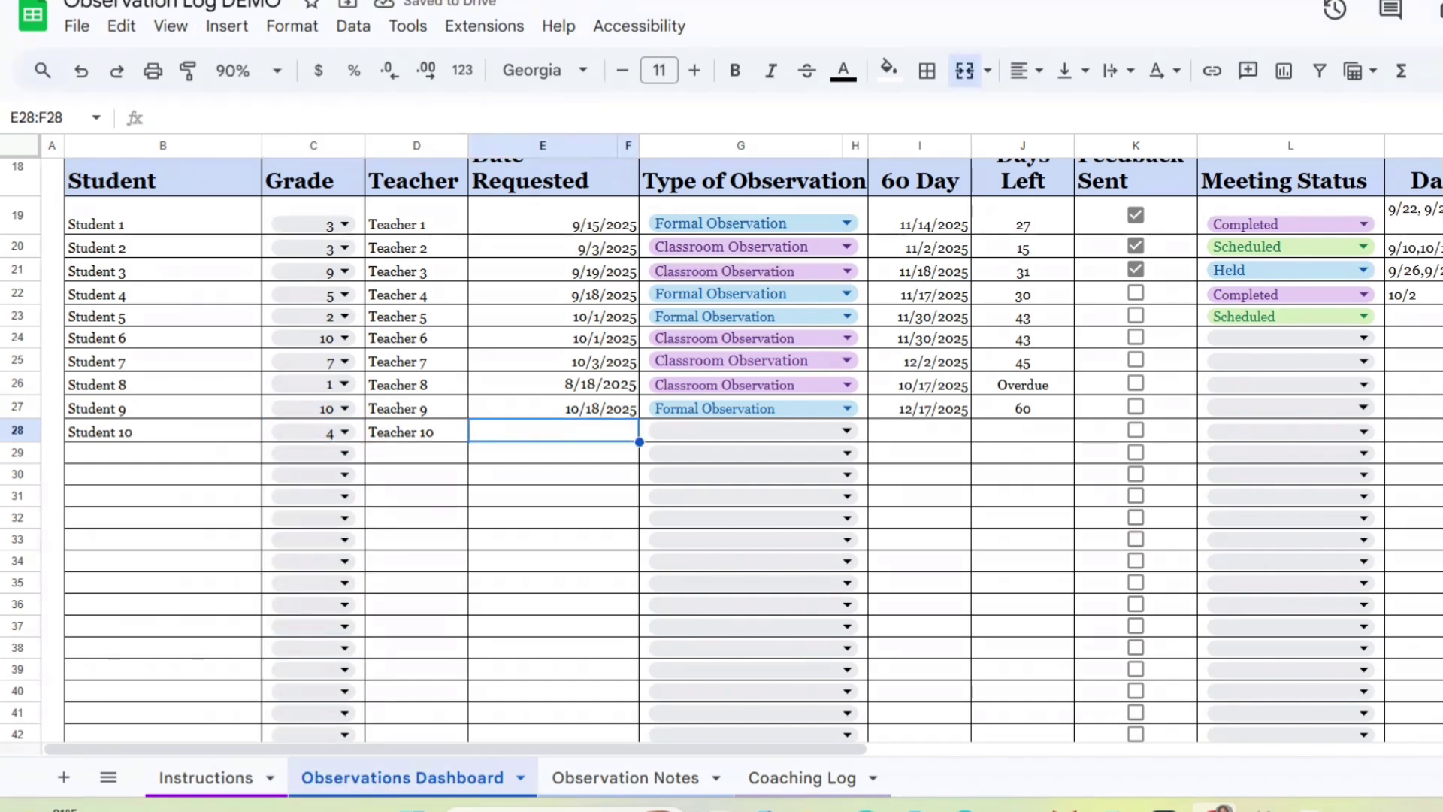
double_click(552, 430)
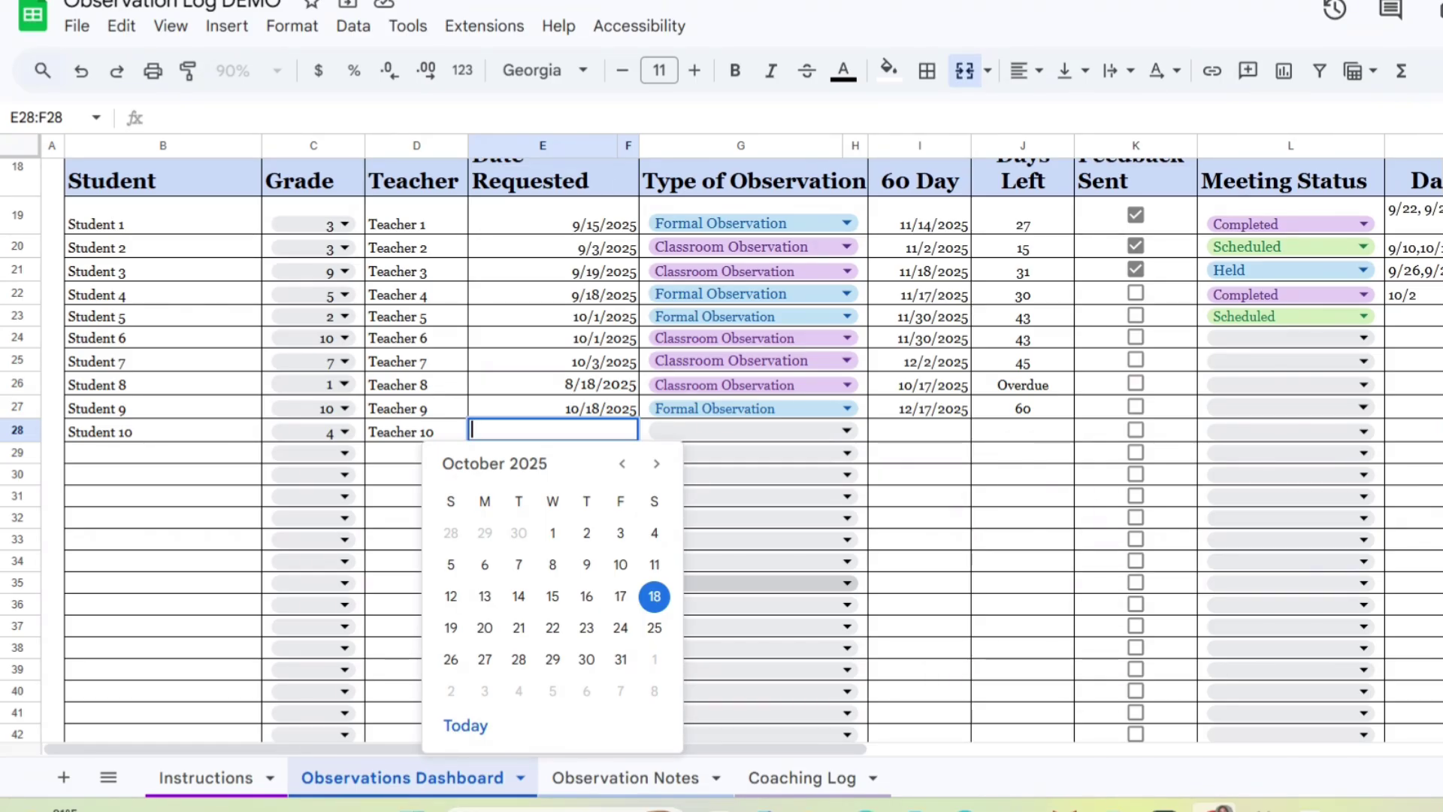
left_click(654, 596)
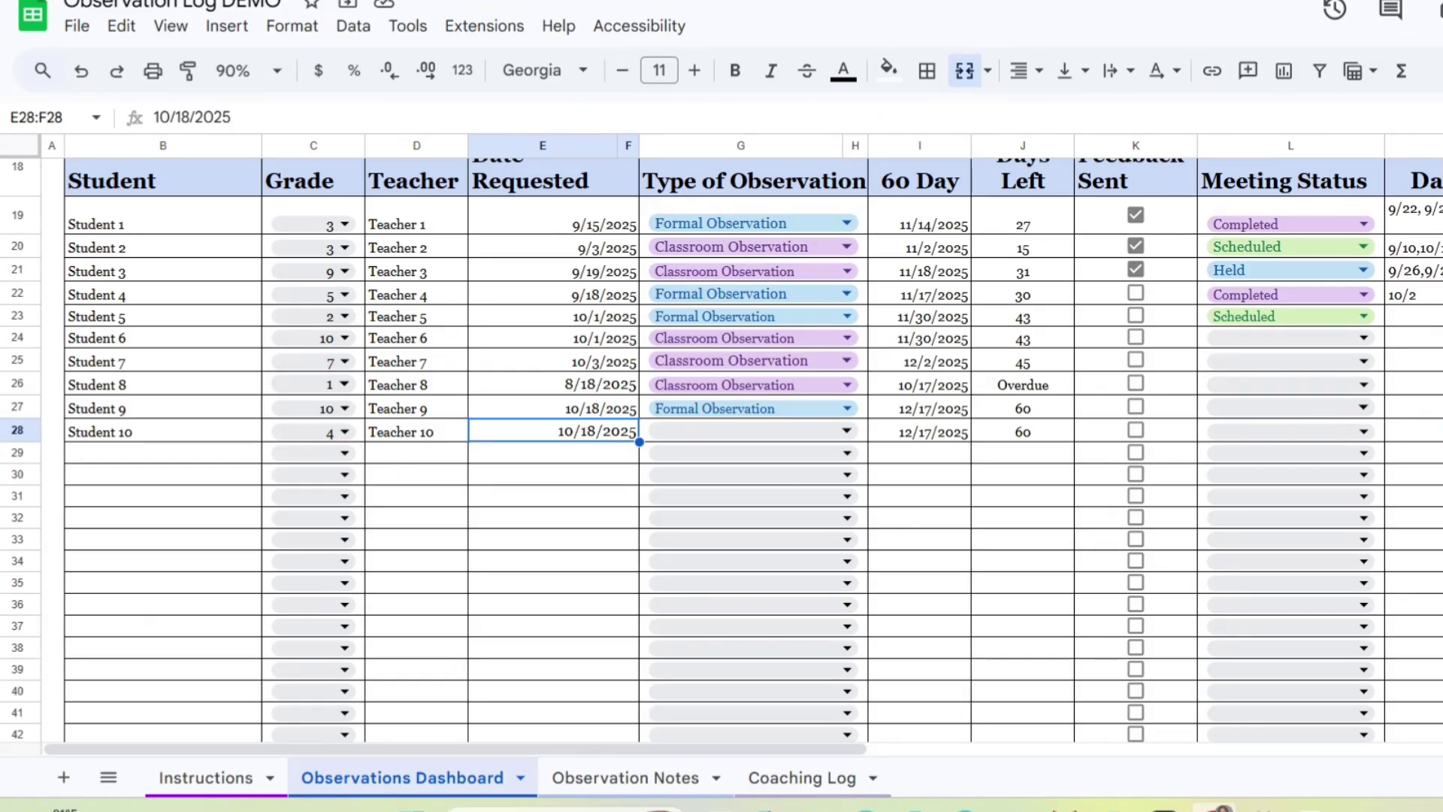
- Set Student 10's type of observation to Classroom Observation
left_click(752, 431)
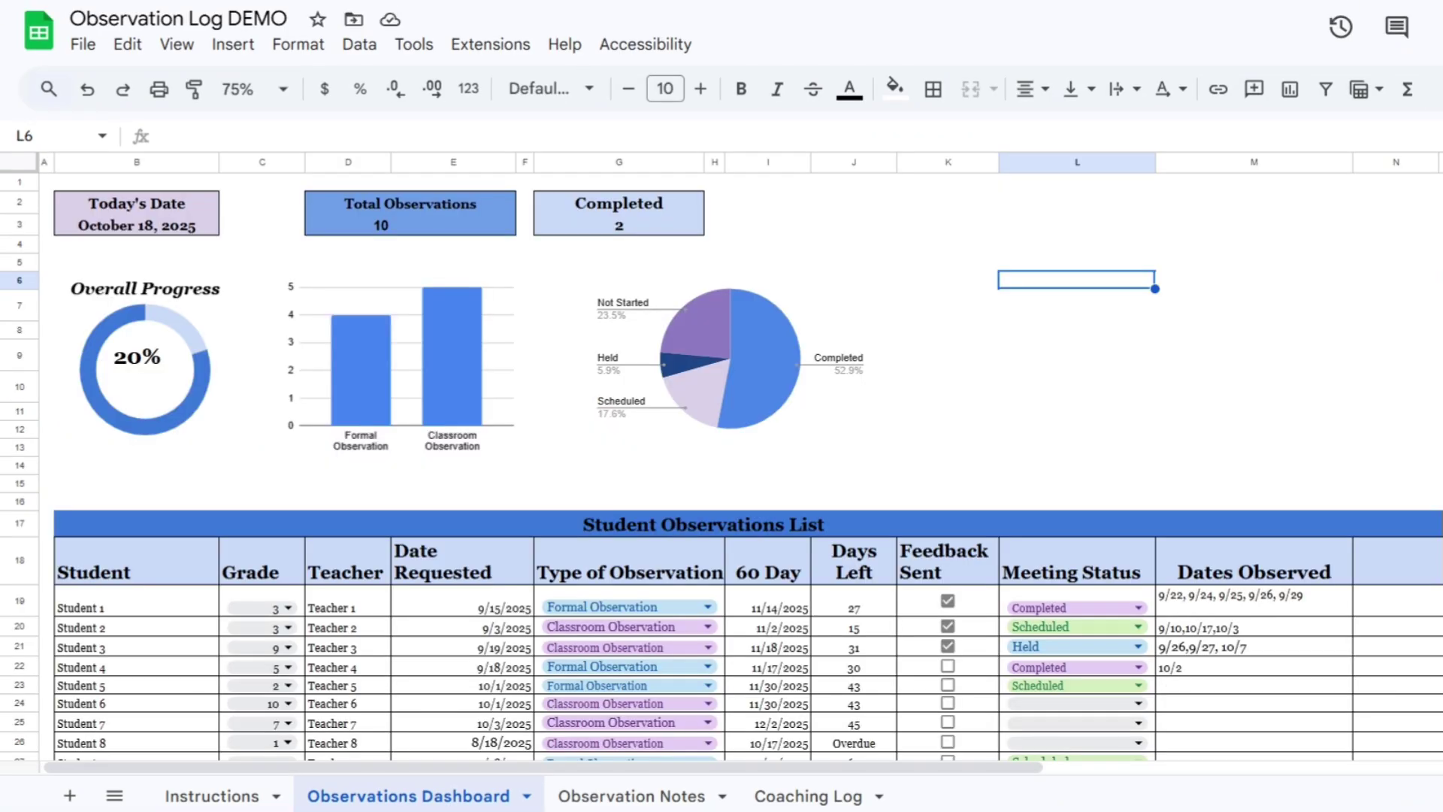
scroll(721, 458, "down", 3)
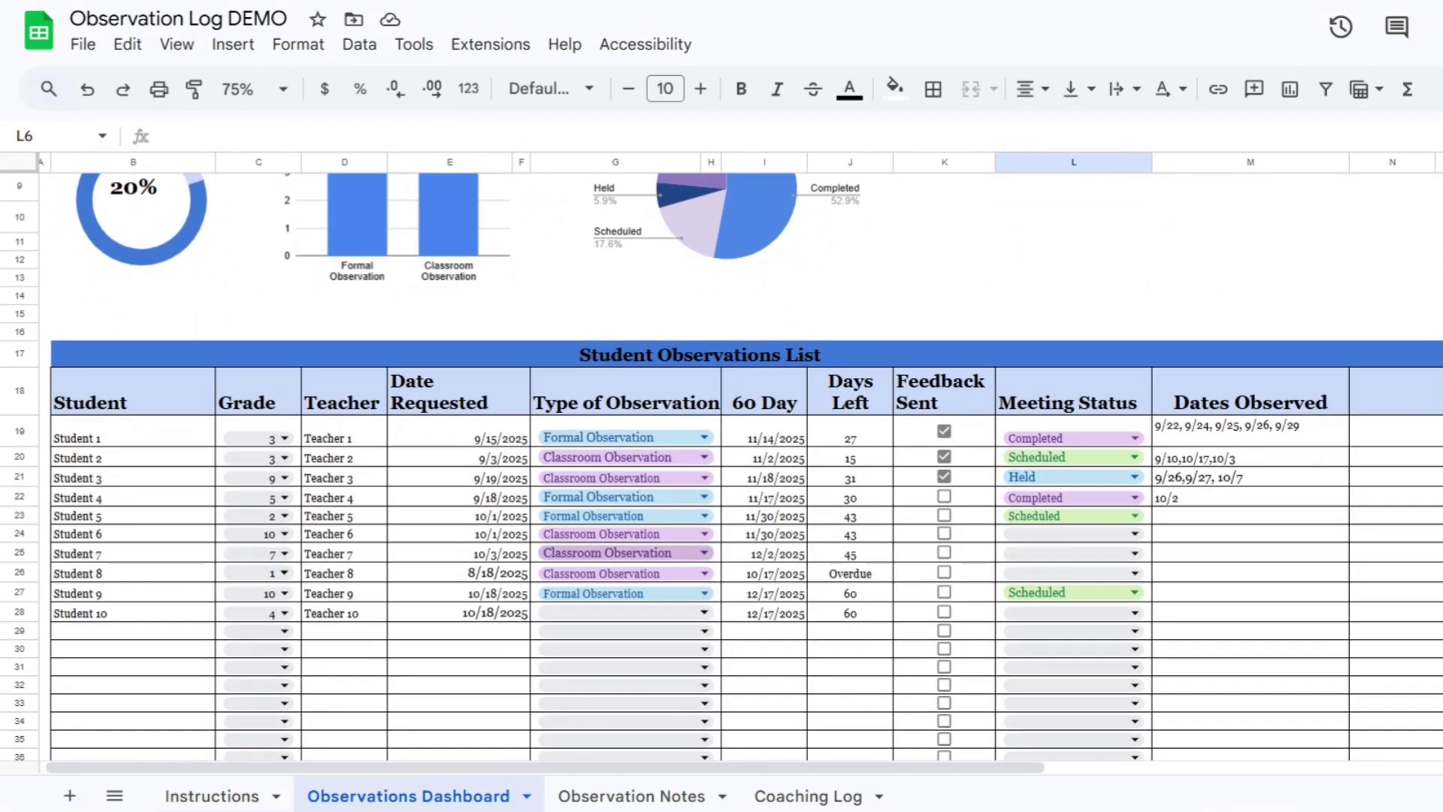
left_click(704, 612)
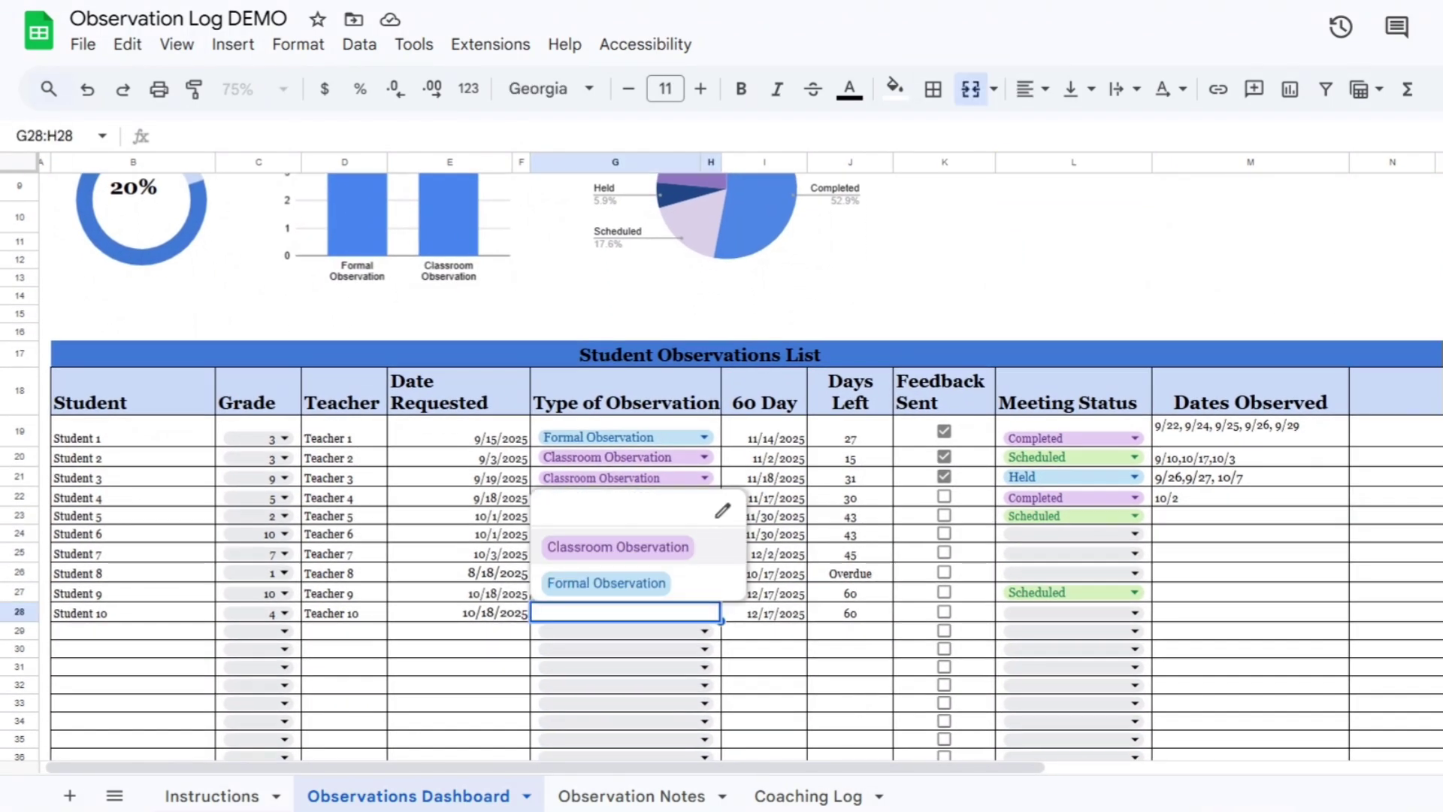
left_click(618, 546)
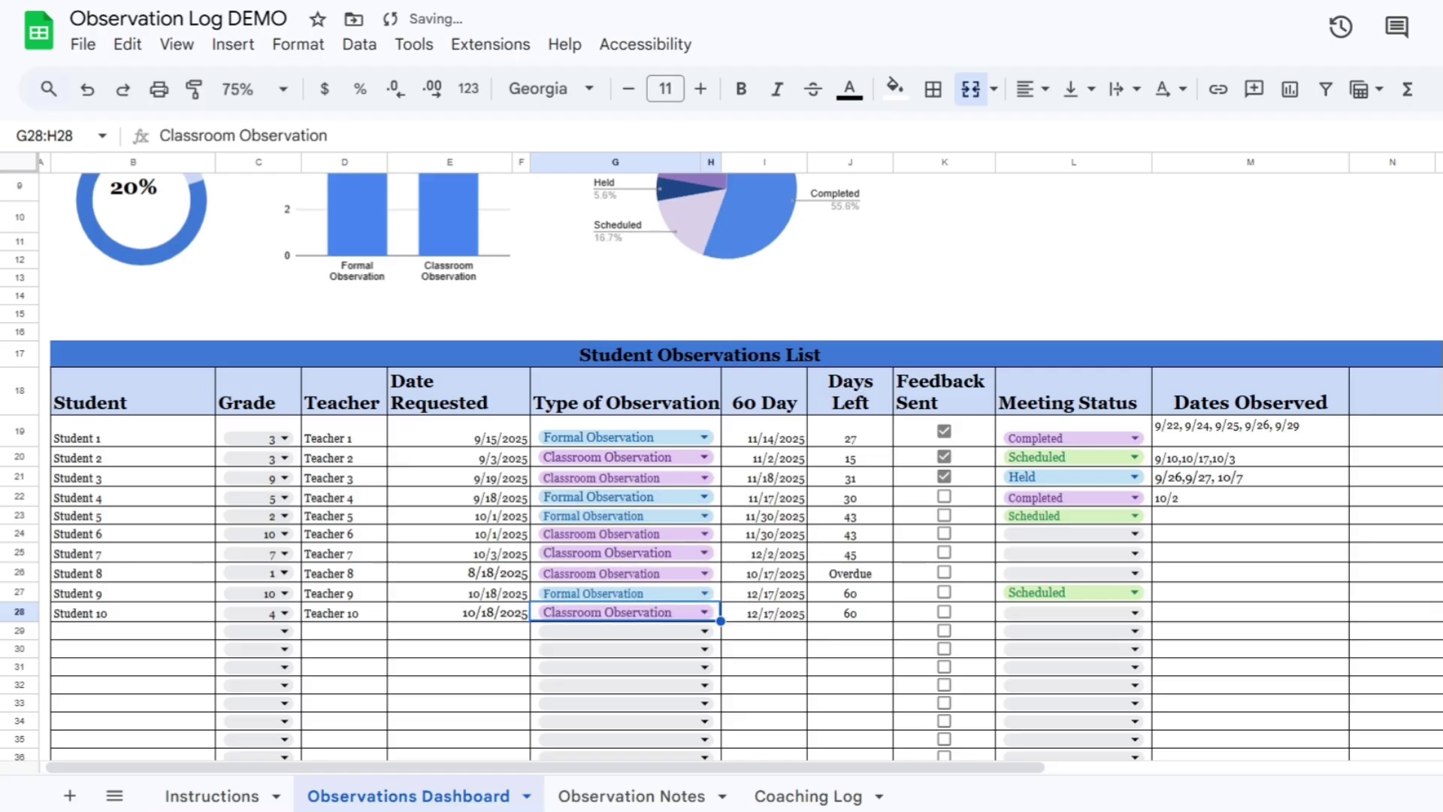
- Set Student 10's meeting status to Scheduled and check the dashboard charts
left_click(1134, 612)
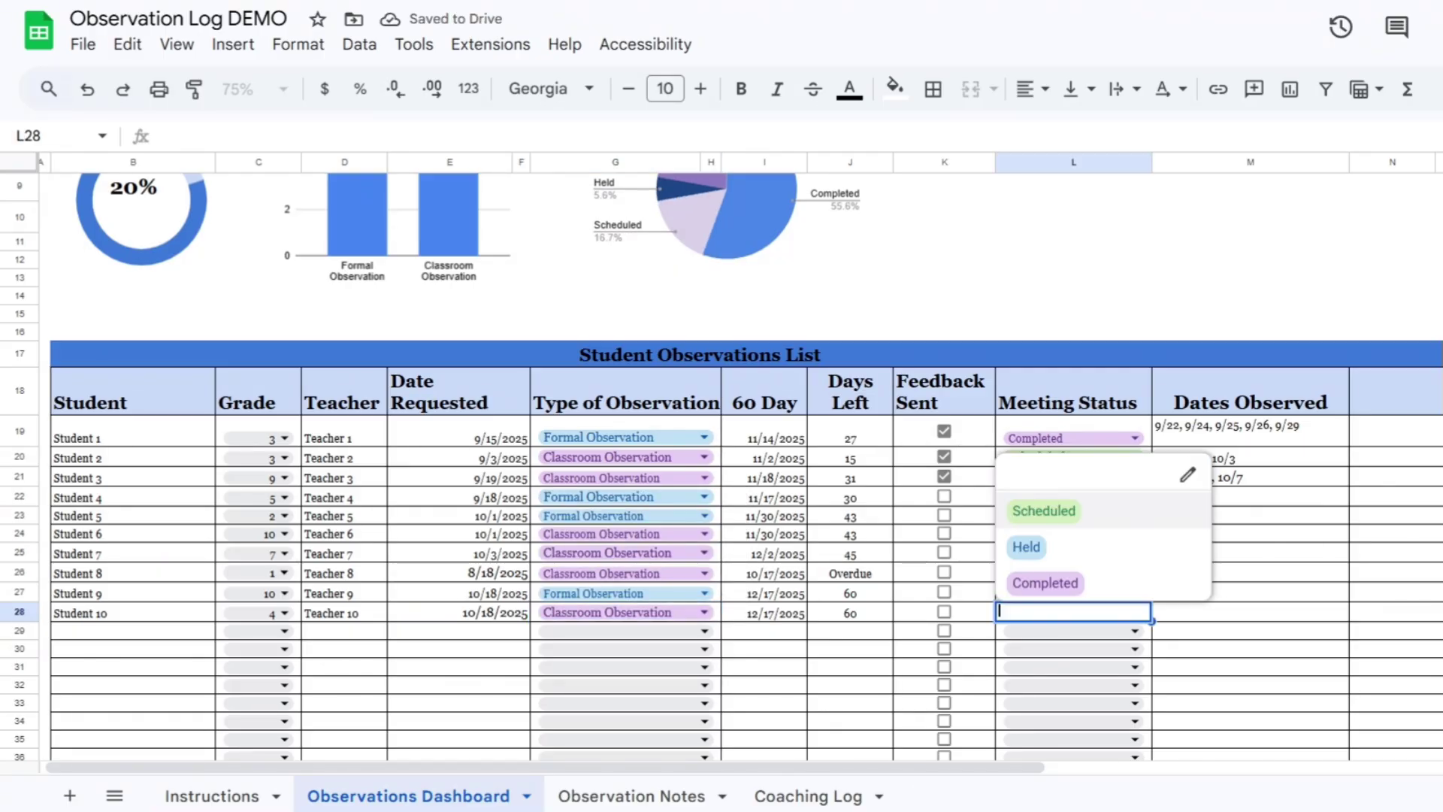
key("Up")
key("Up")
key("Up")
key("Return")
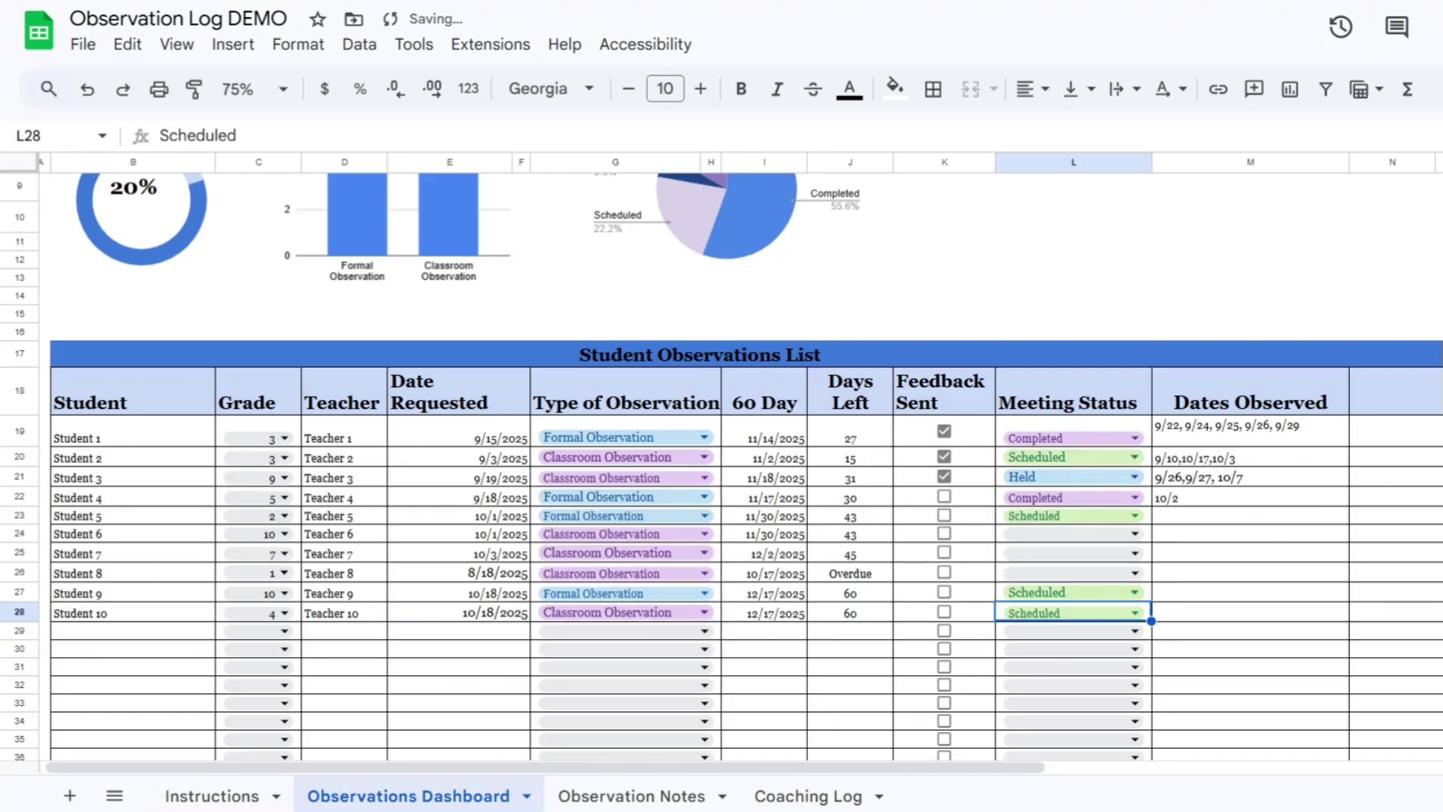
scroll(721, 466, "up", 5)
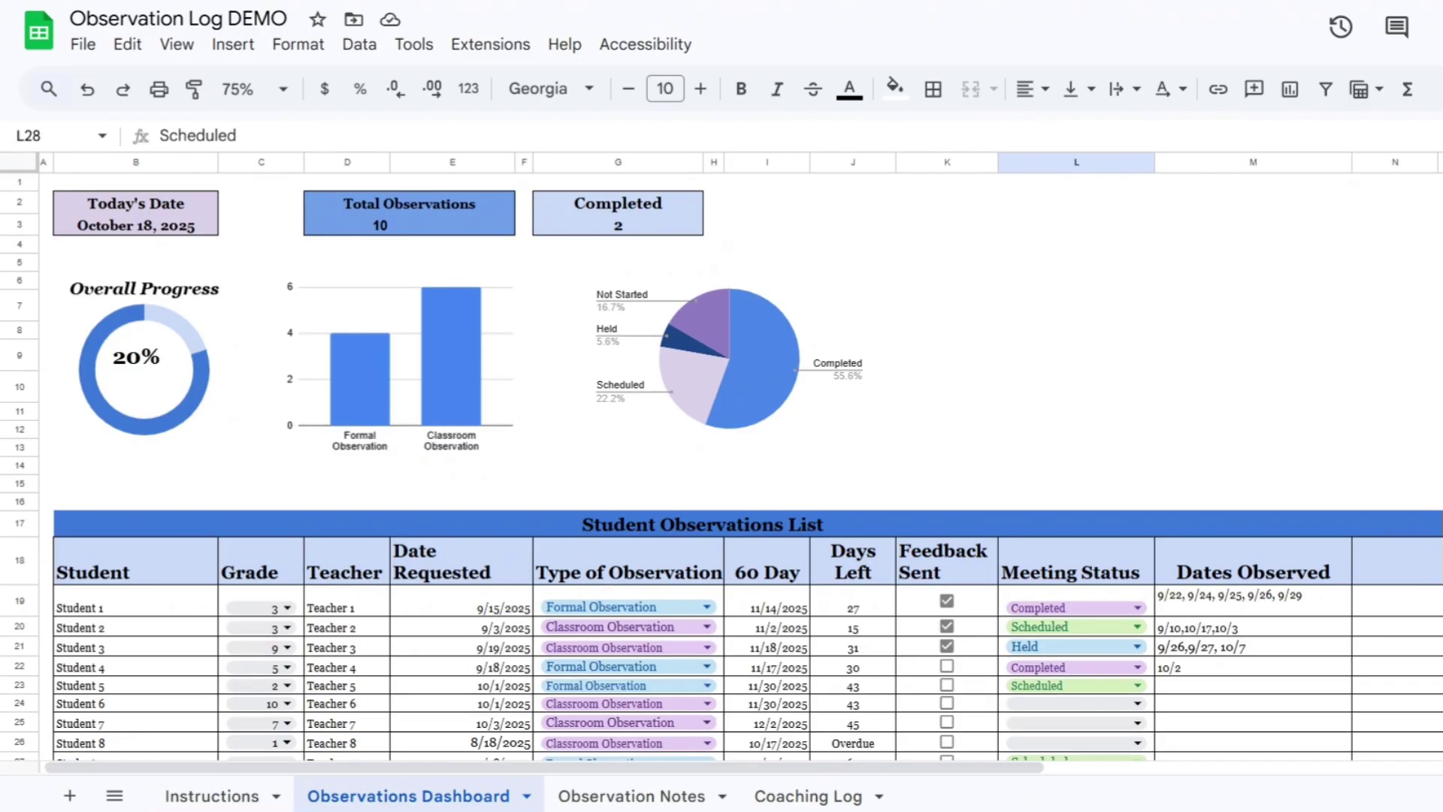
- Set Student 10's meeting status to Completed and check the dashboard's progress summary
key("Return")
key("Down")
key("Down")
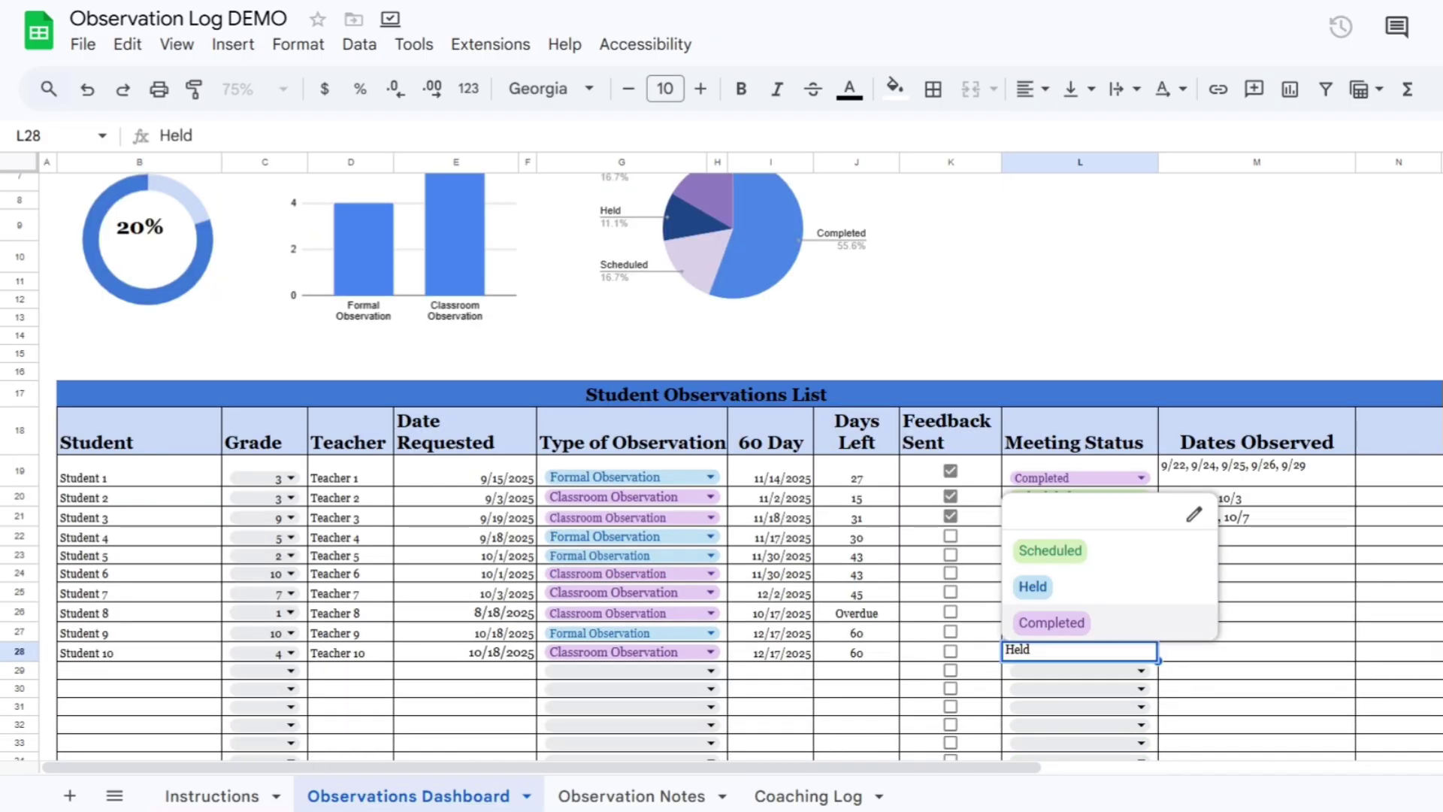
key("Return")
scroll(722, 458, "up", 3)
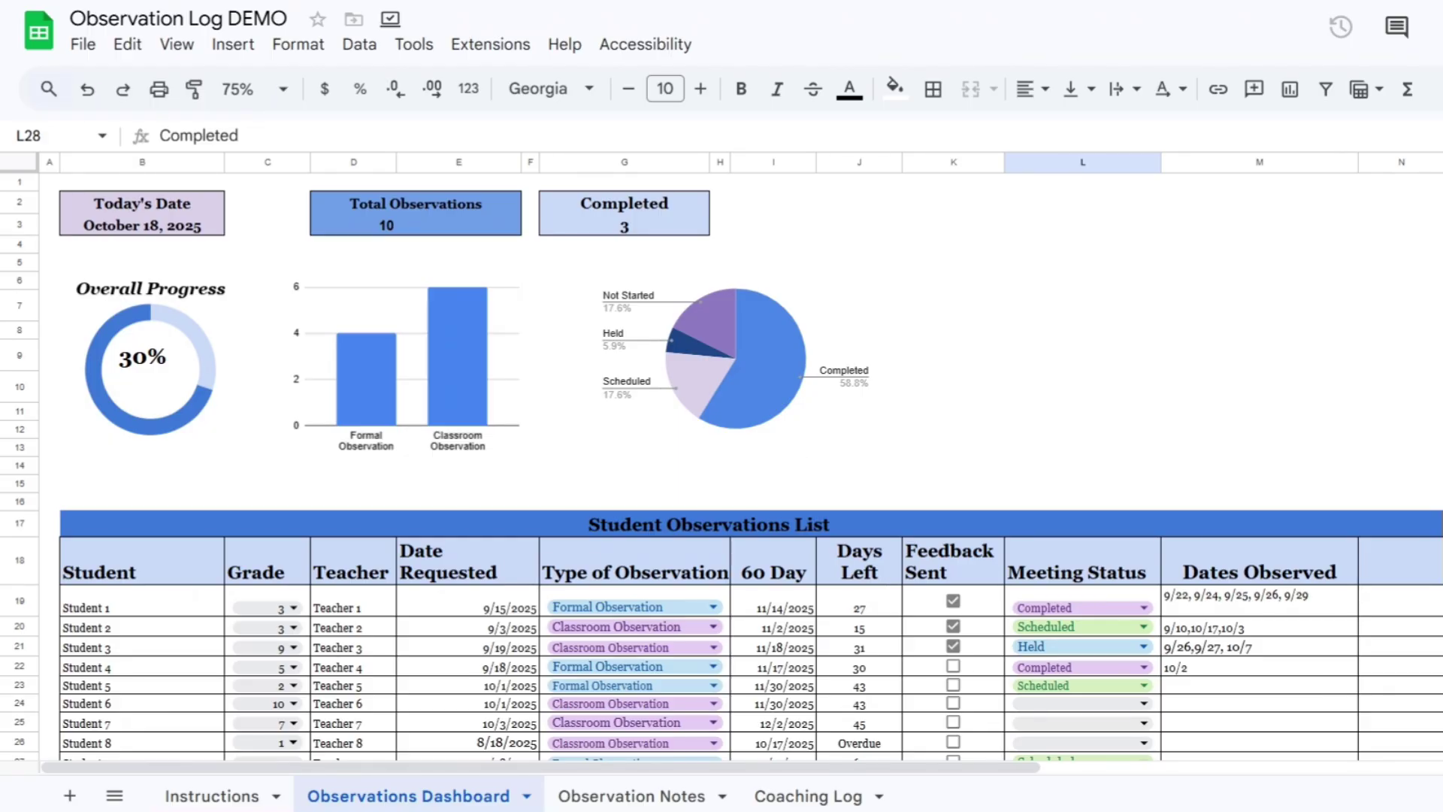
- Date the first empty row of the Observation Notes sheet 10/18/2025
left_click(631, 796)
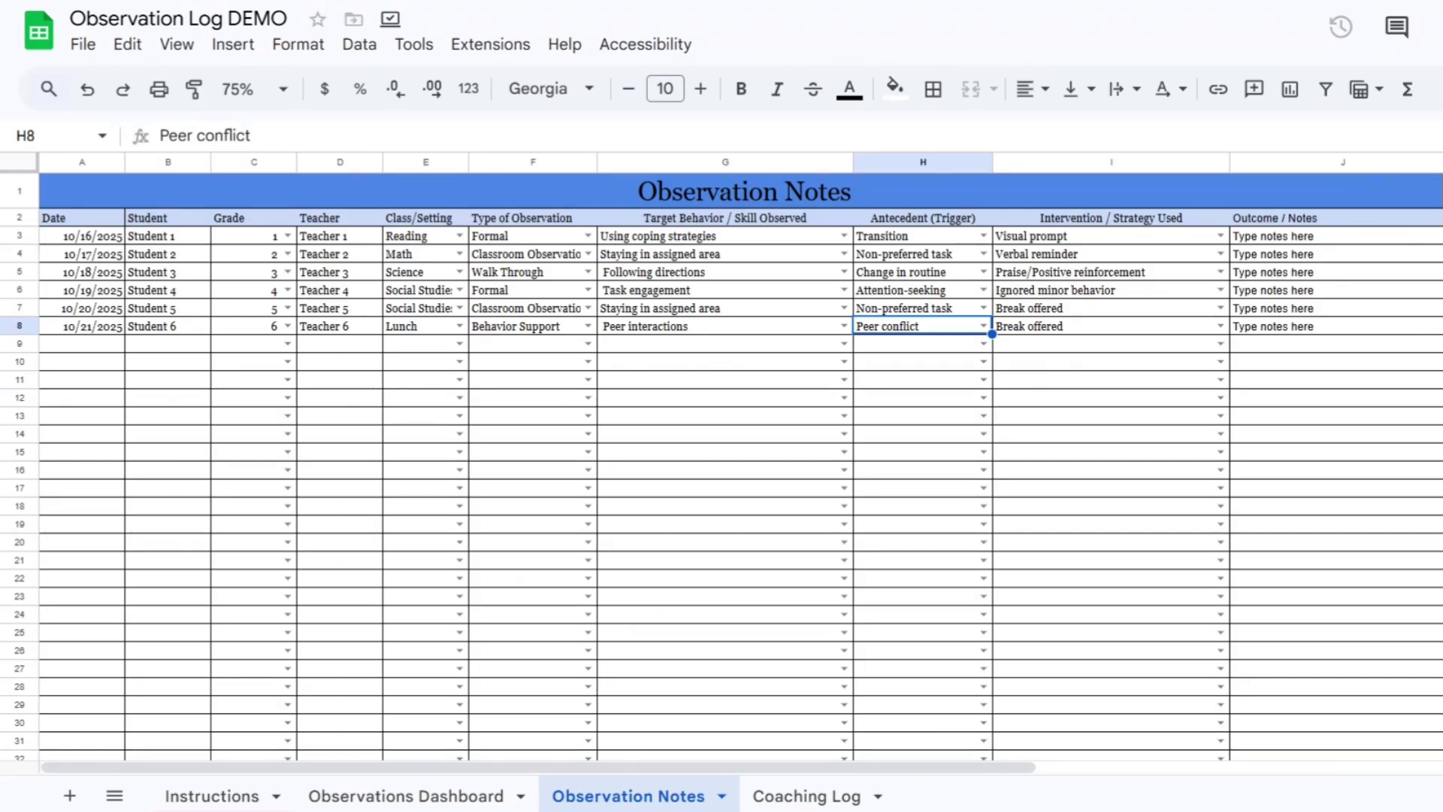
left_click(81, 344)
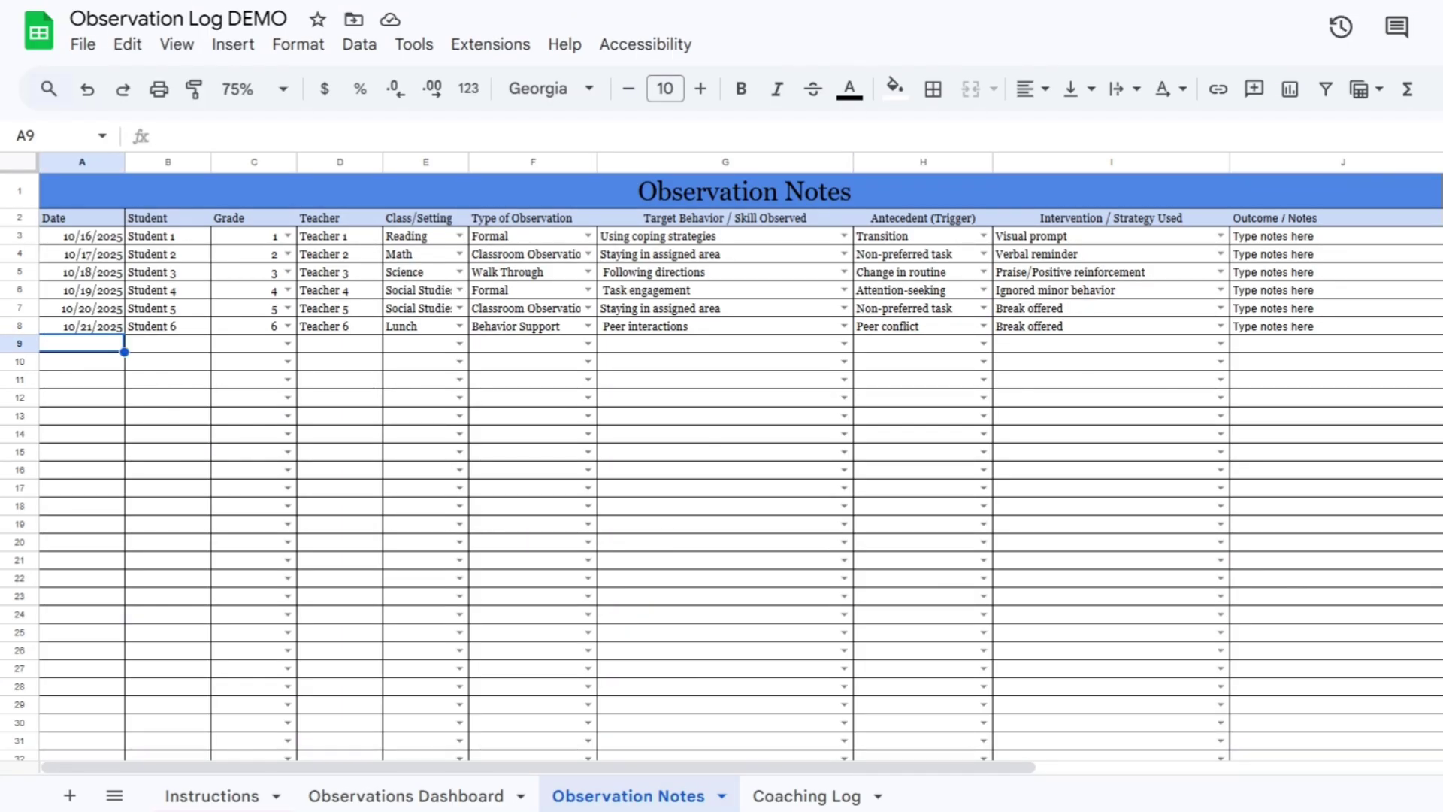
key("Return")
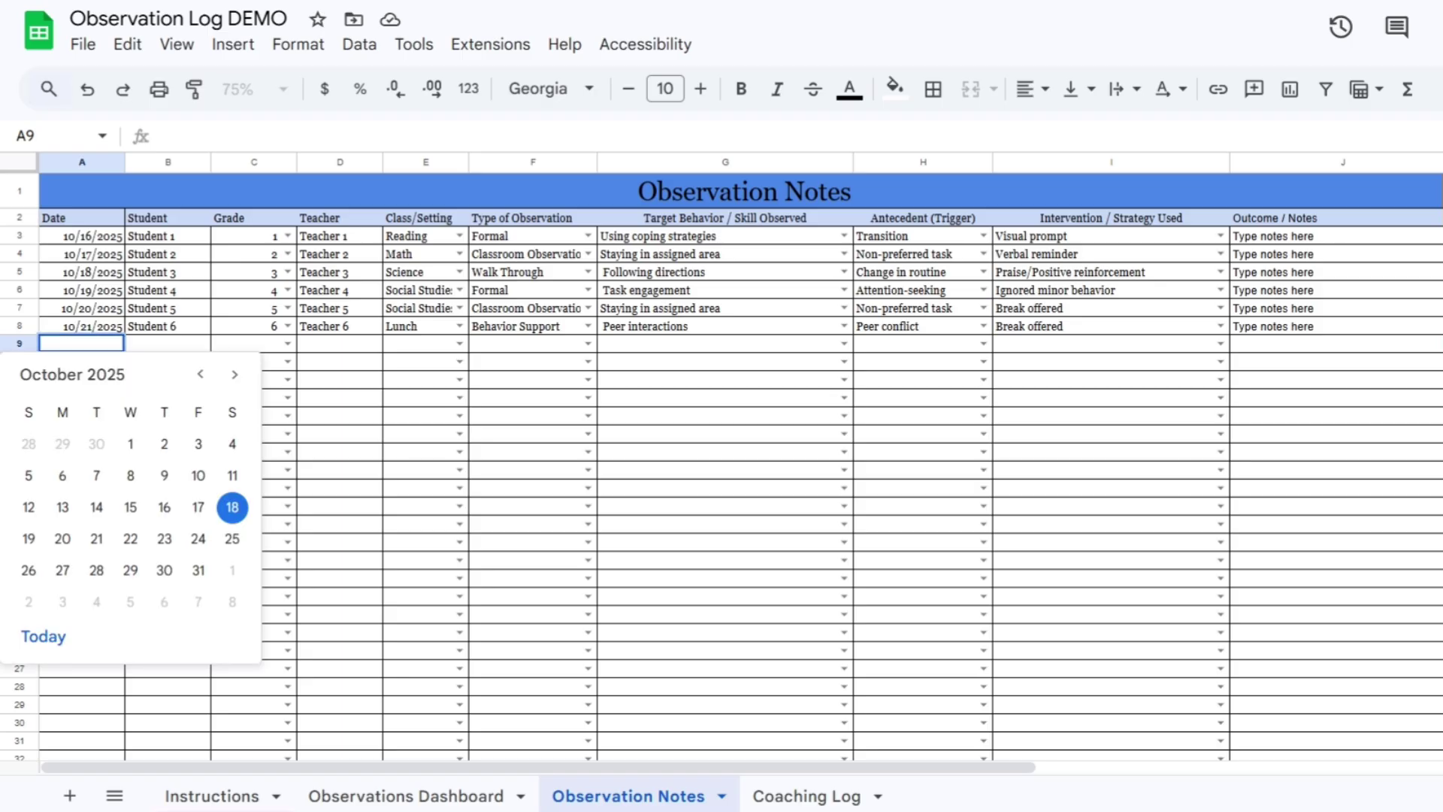
left_click(232, 507)
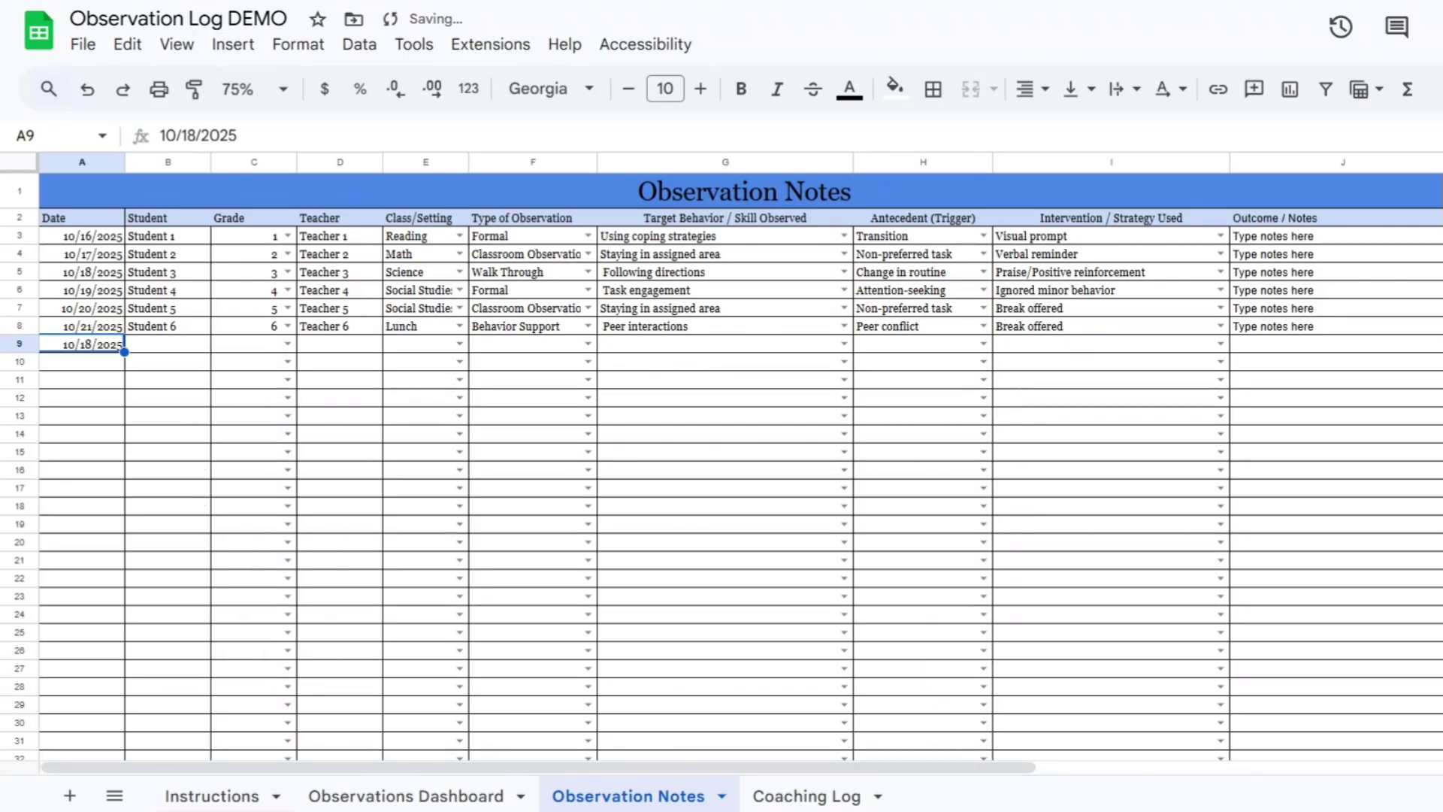
- Enter Student 7 in the new Observation Notes row and set the grade to PK
left_click(166, 344)
type("Studen")
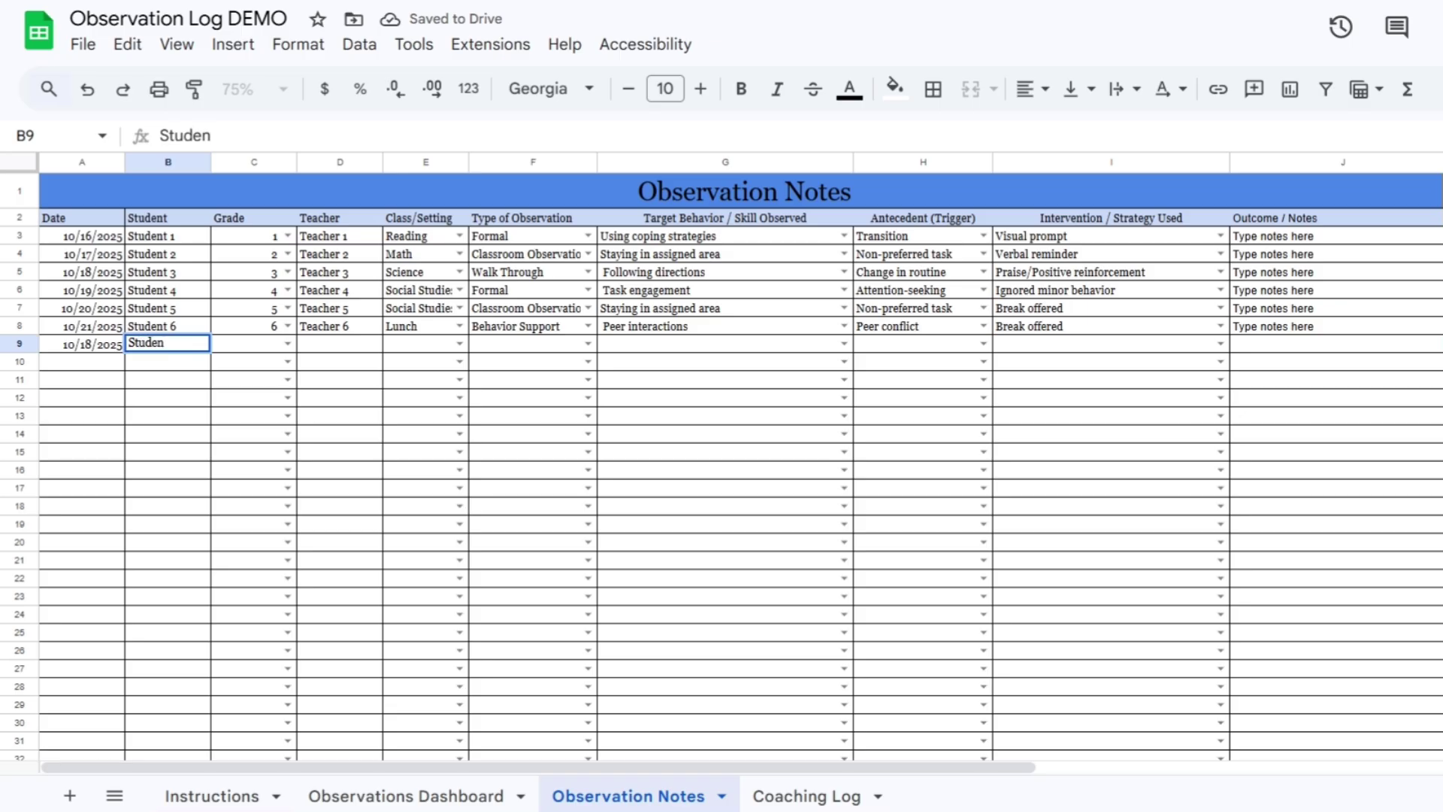
type("t 7")
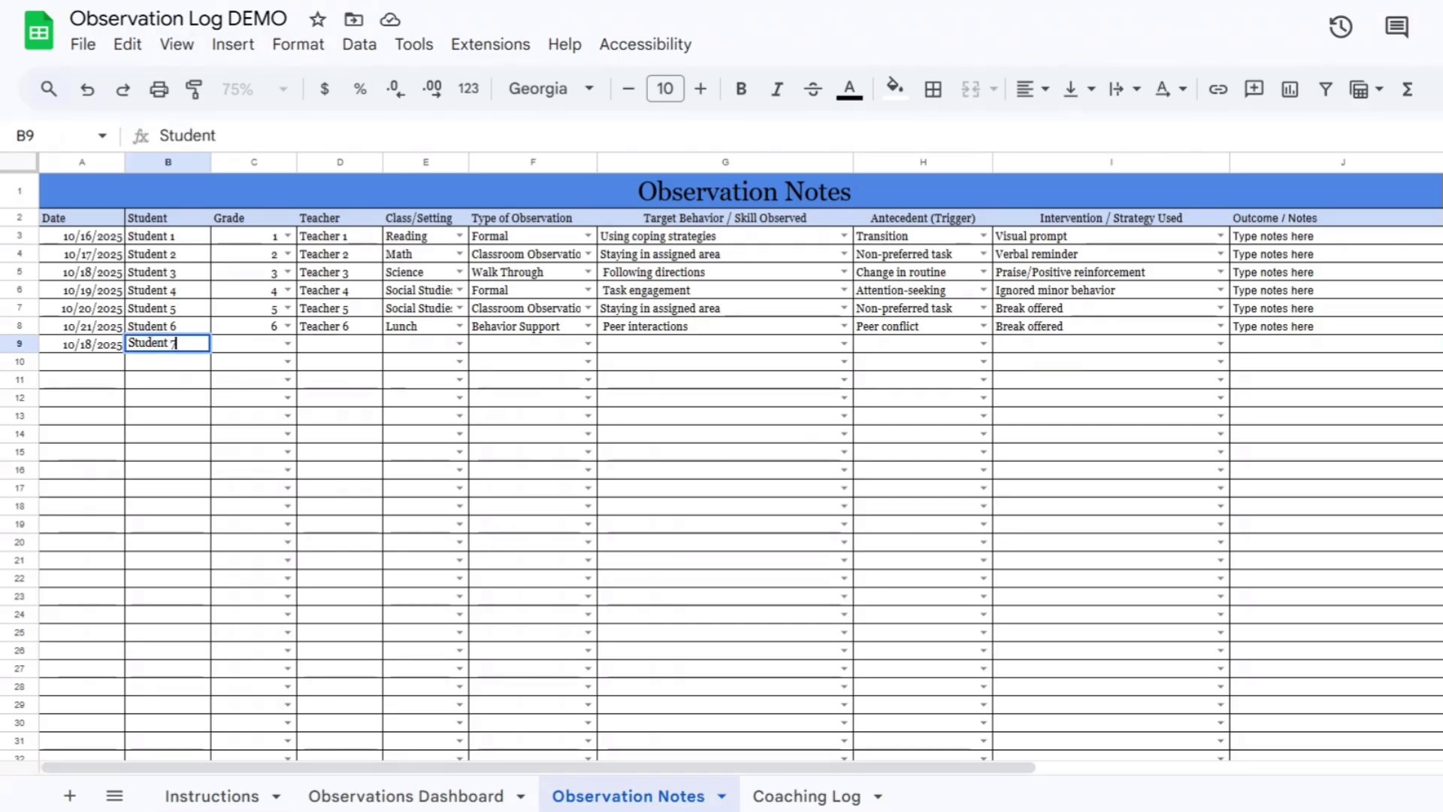
left_click(287, 343)
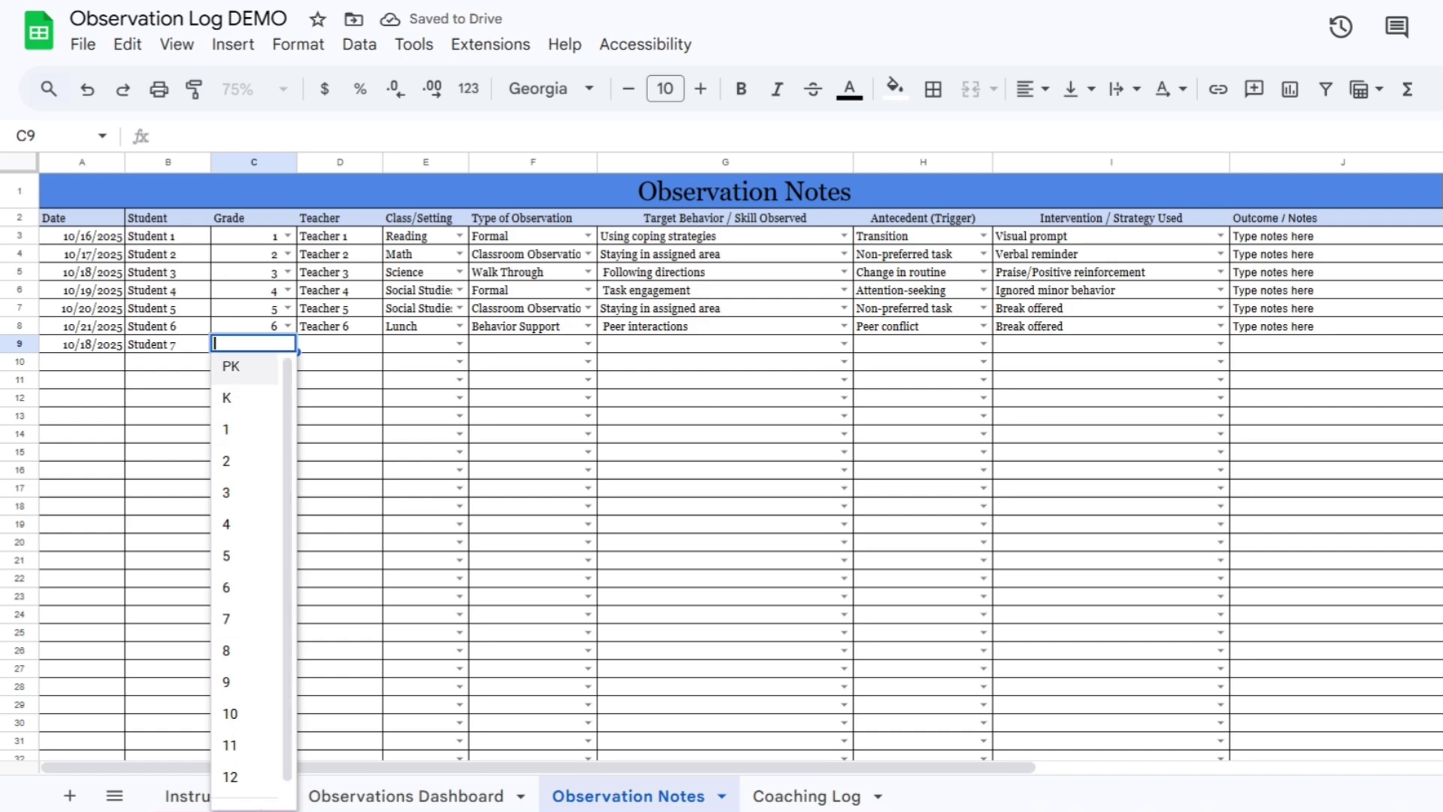
left_click(245, 367)
- Review the choices offered for class/setting, observation type, target behavior and antecedent in Observation Notes, ending at Student 7's Outcome / Notes cell
left_click(339, 343)
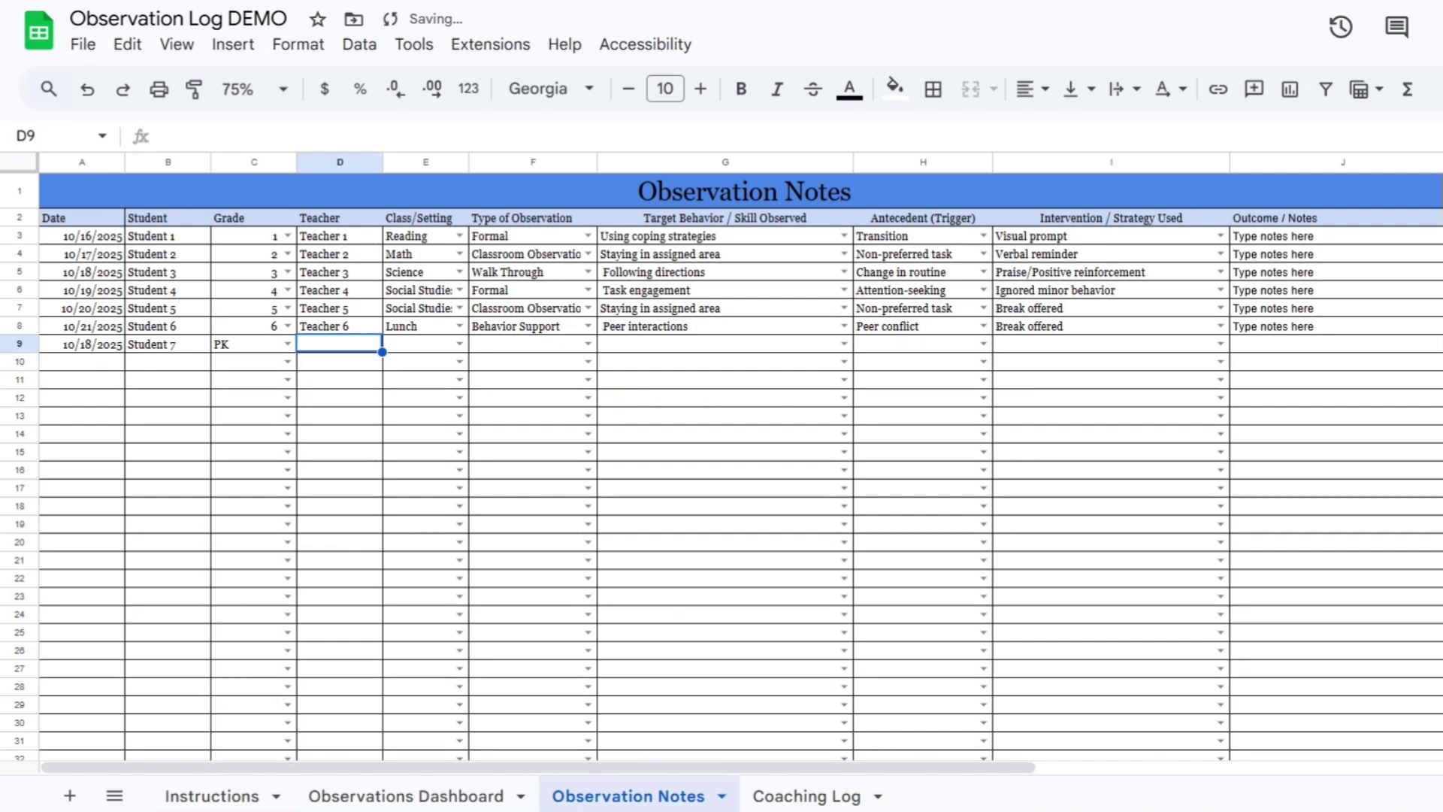
left_click(459, 344)
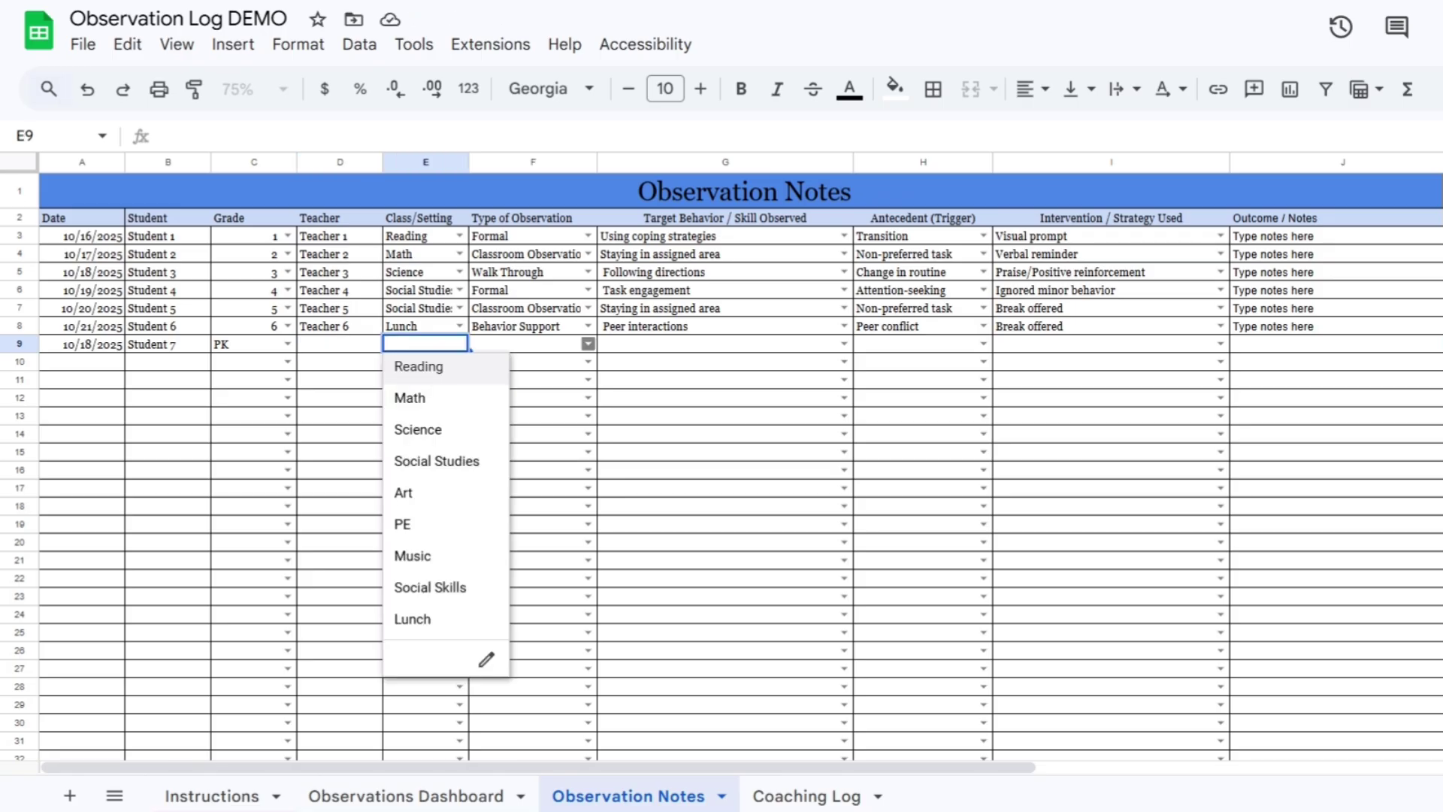
left_click(588, 344)
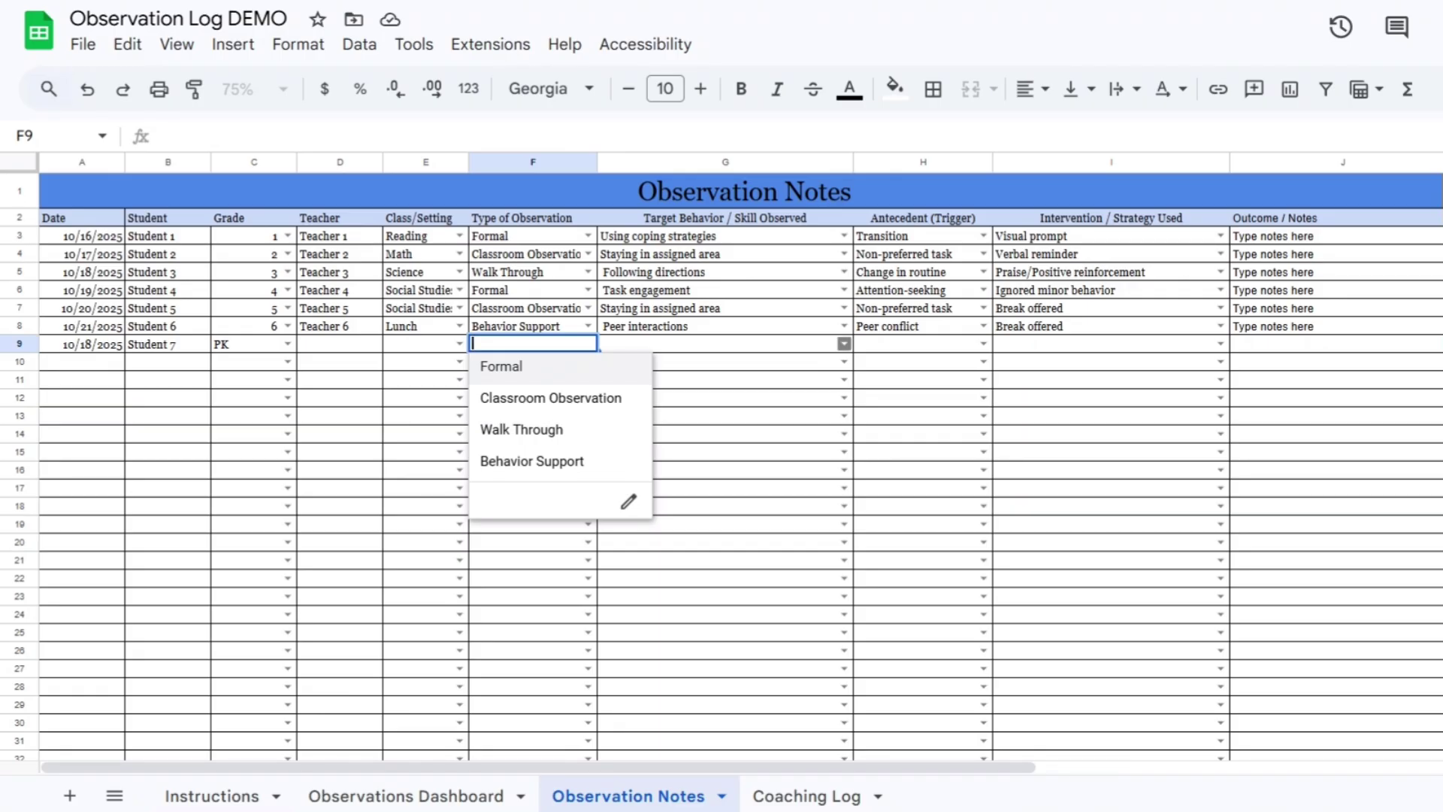
left_click(844, 343)
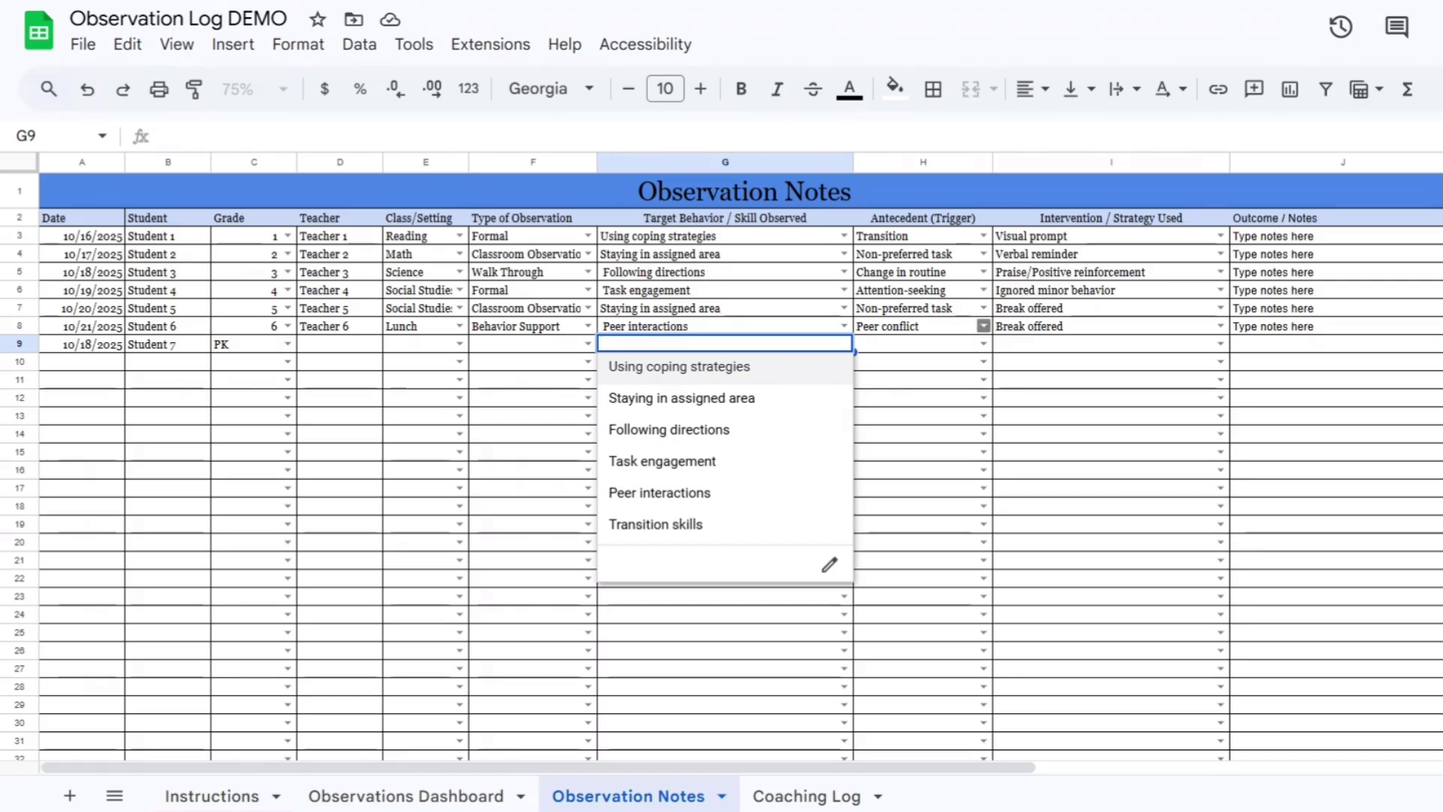
left_click(983, 326)
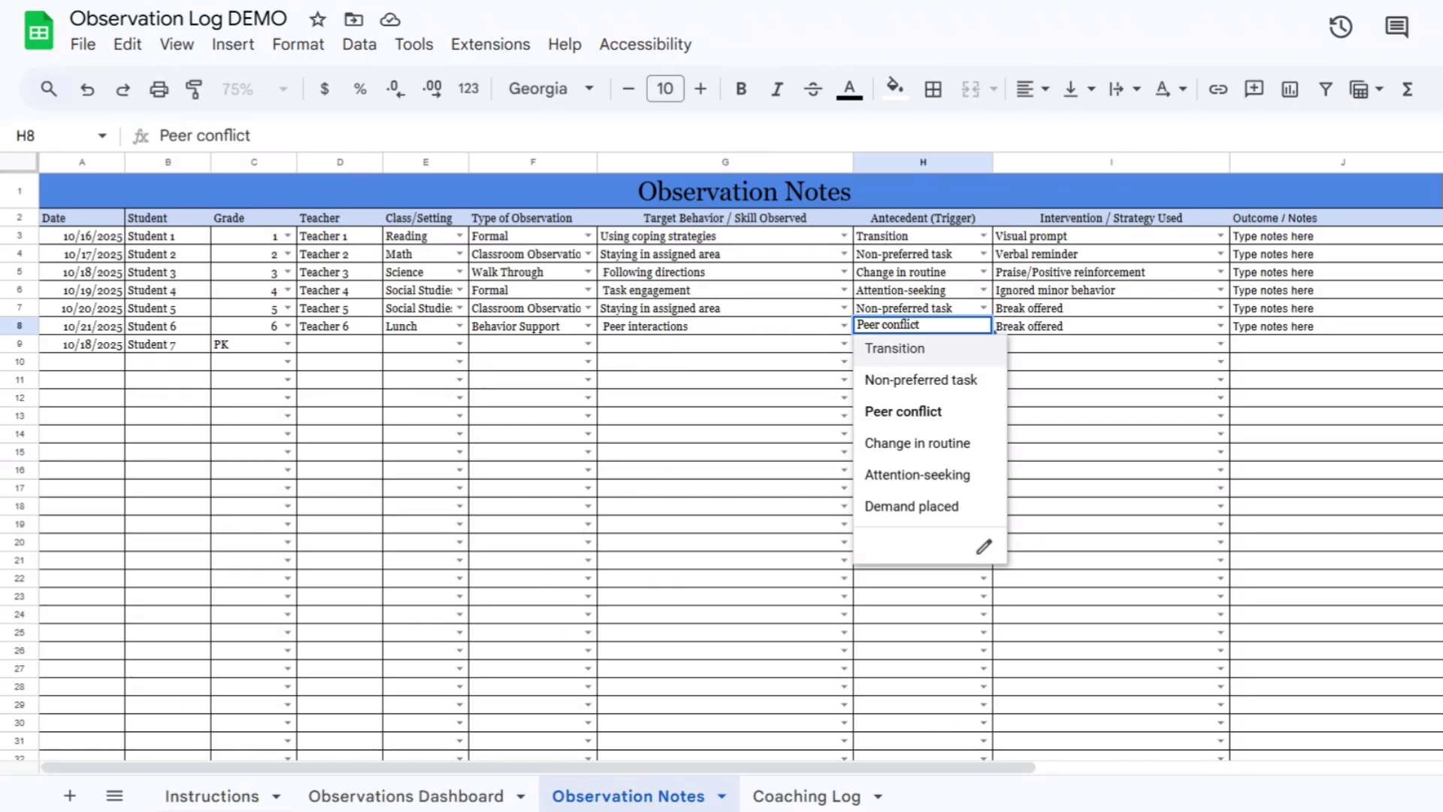
left_click(1336, 343)
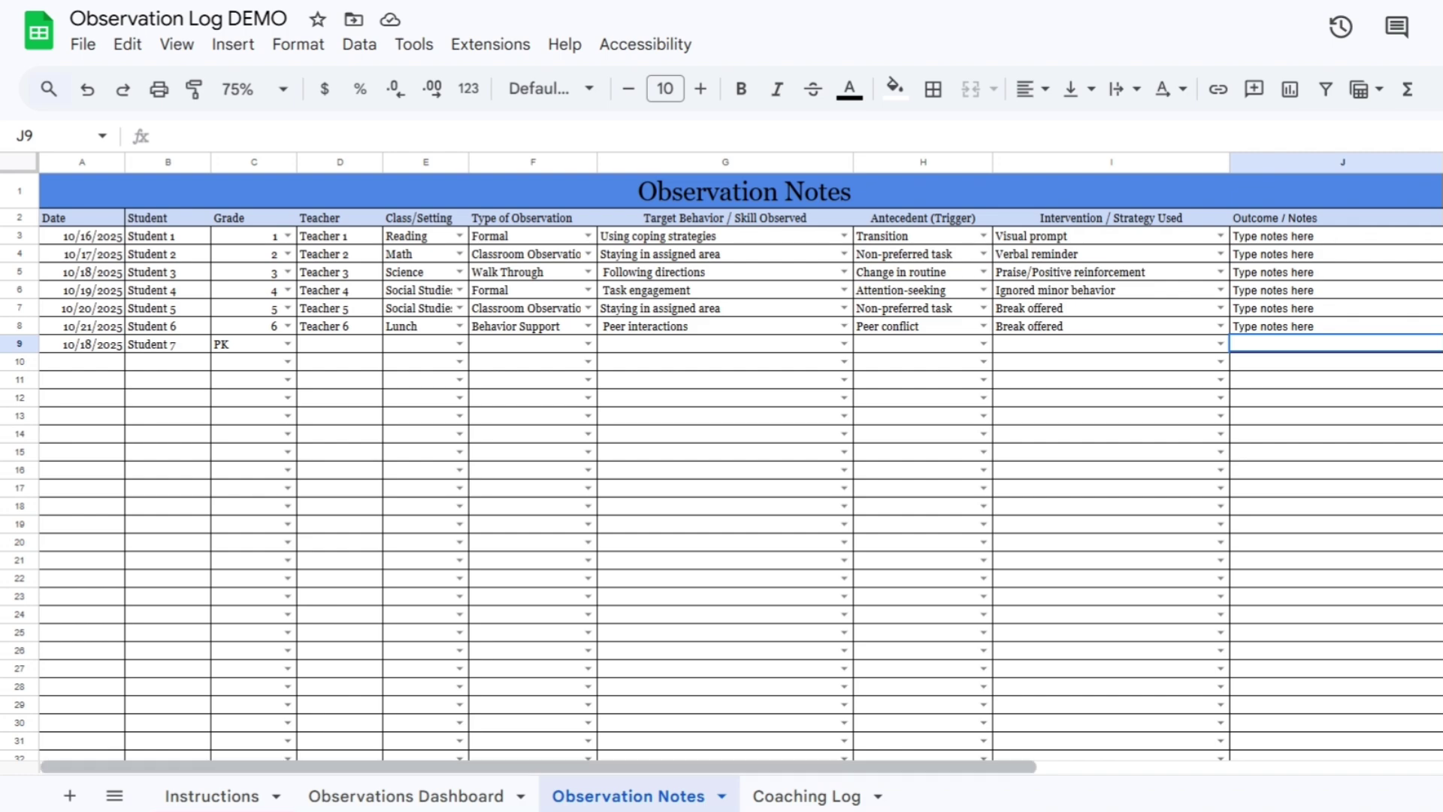
- On the Coaching Log sheet, set Teacher 8's focus area to Transition routine
left_click(805, 795)
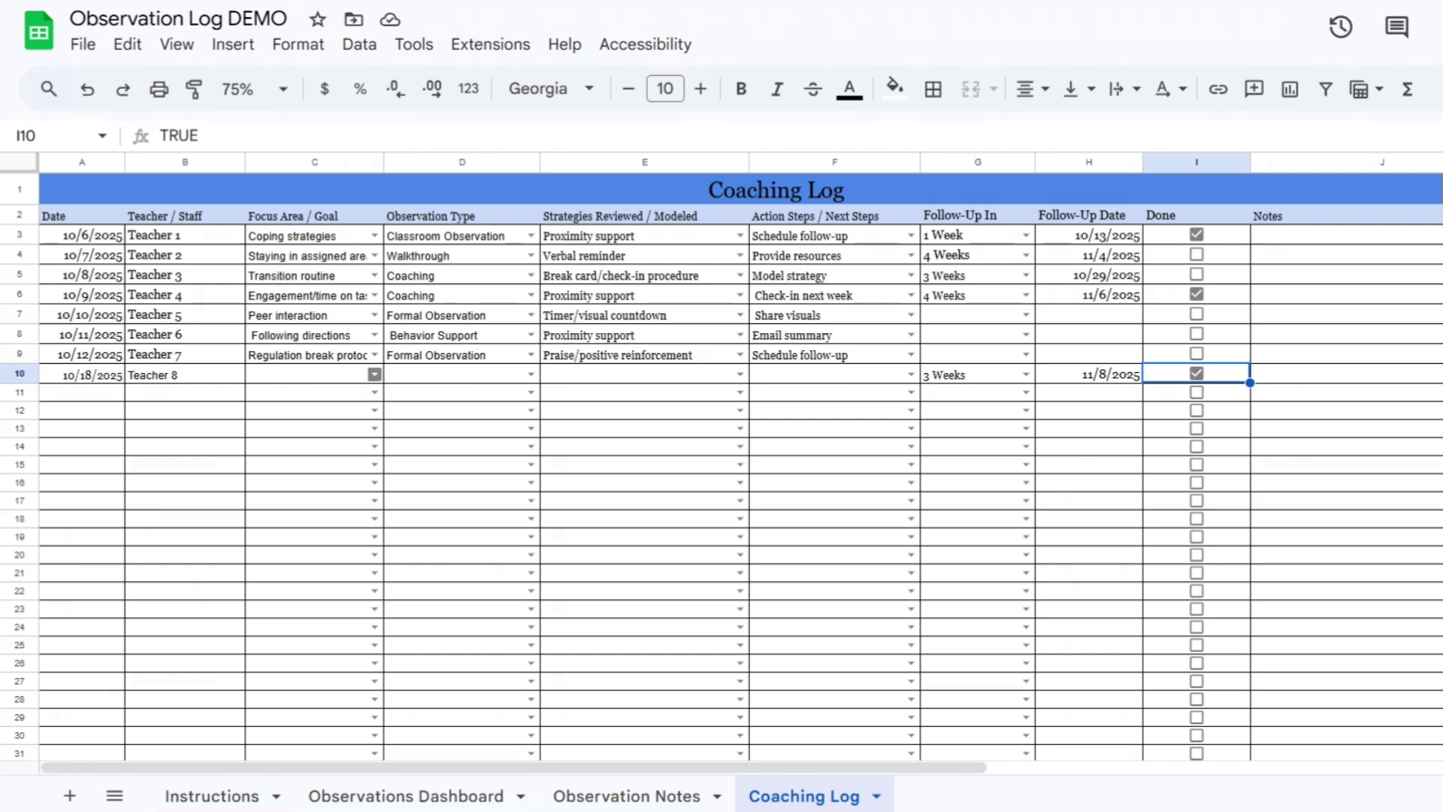
left_click(374, 374)
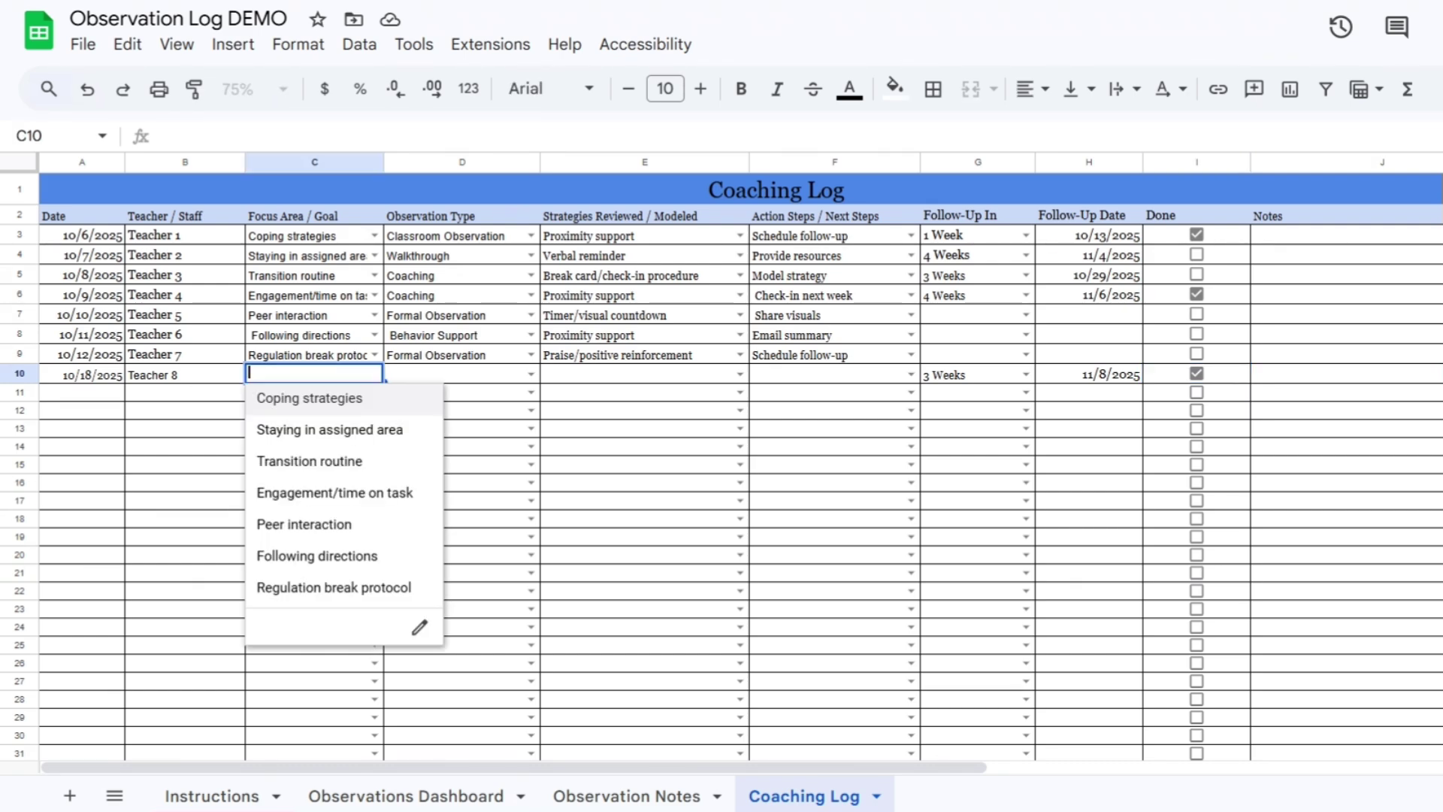
left_click(313, 461)
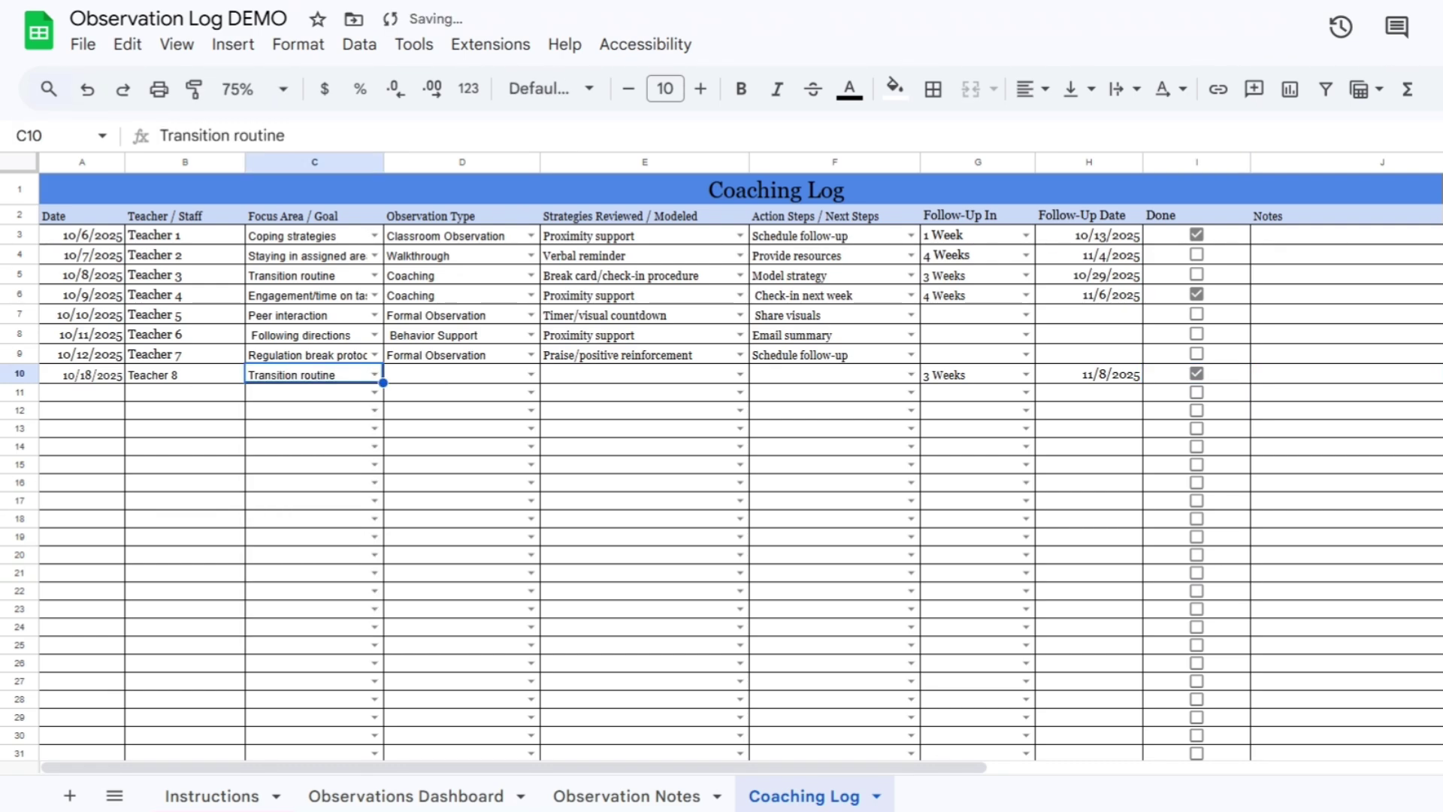
- Set Teacher 8's observation type to Coaching in the Coaching Log
left_click(530, 374)
key("Down")
key("Down")
key("Down")
key("Down")
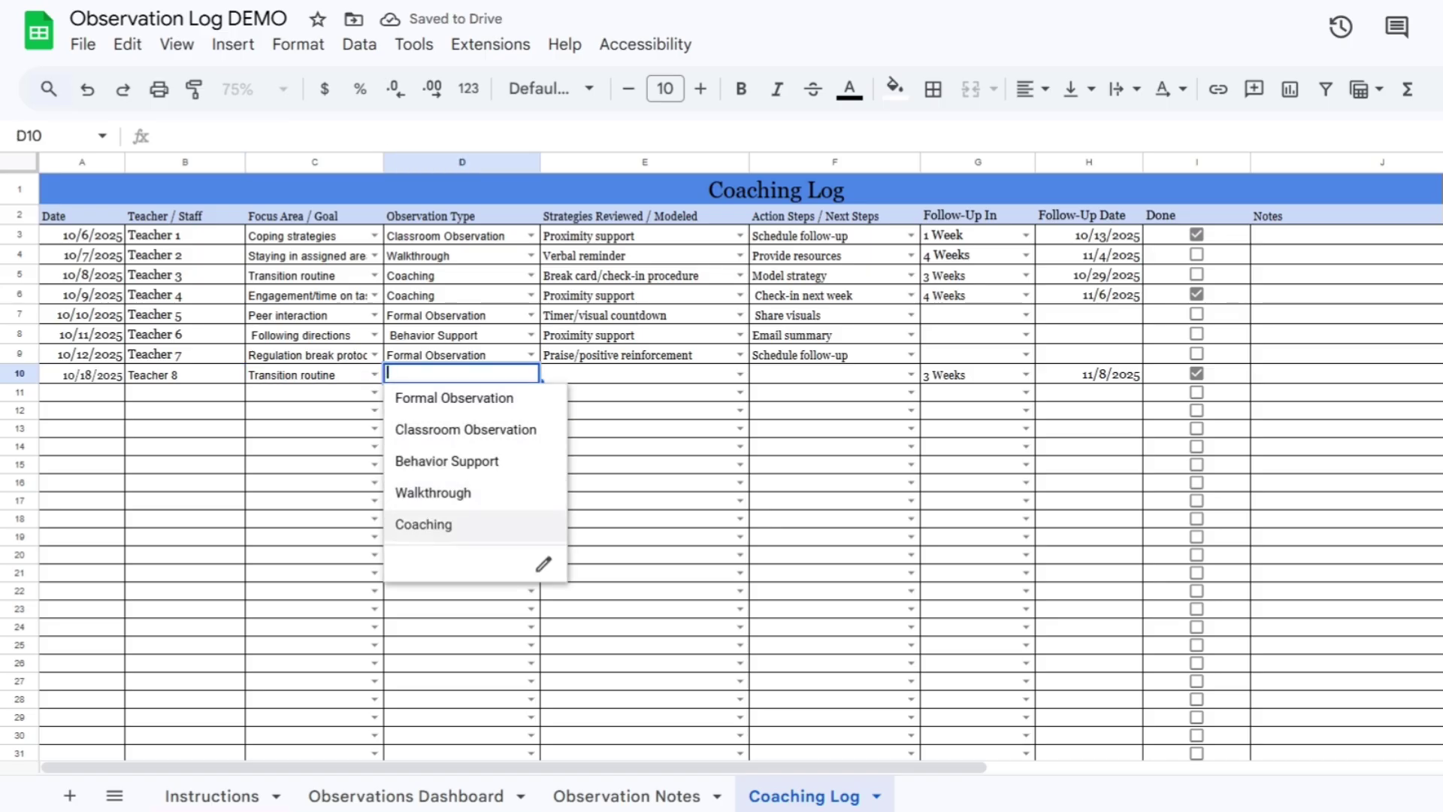
key("Return")
- Set the strategy reviewed for Teacher 8 to Praise/positive reinforcement
key("Tab")
key("Return")
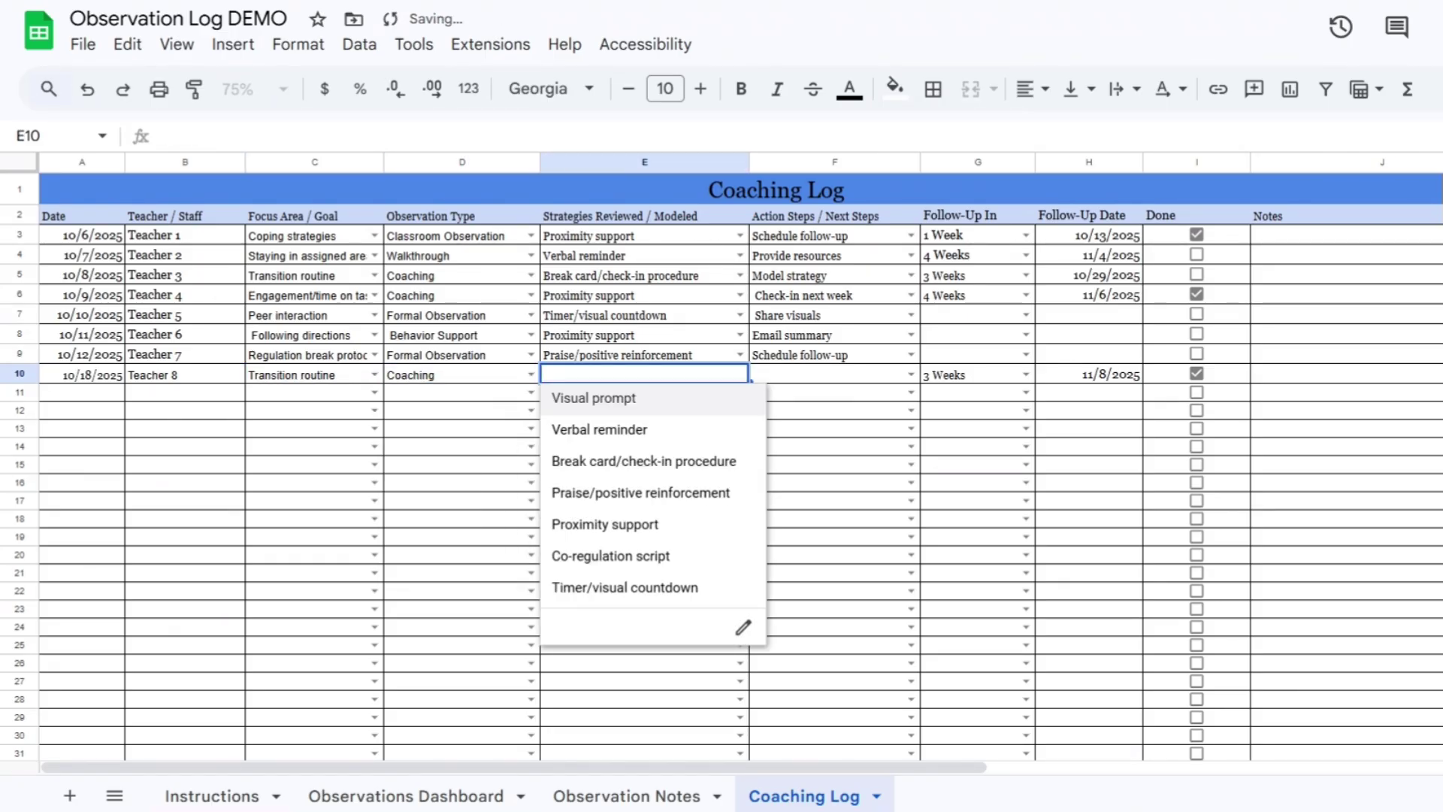
key("Down")
key("Down")
key("Down")
key("Return")
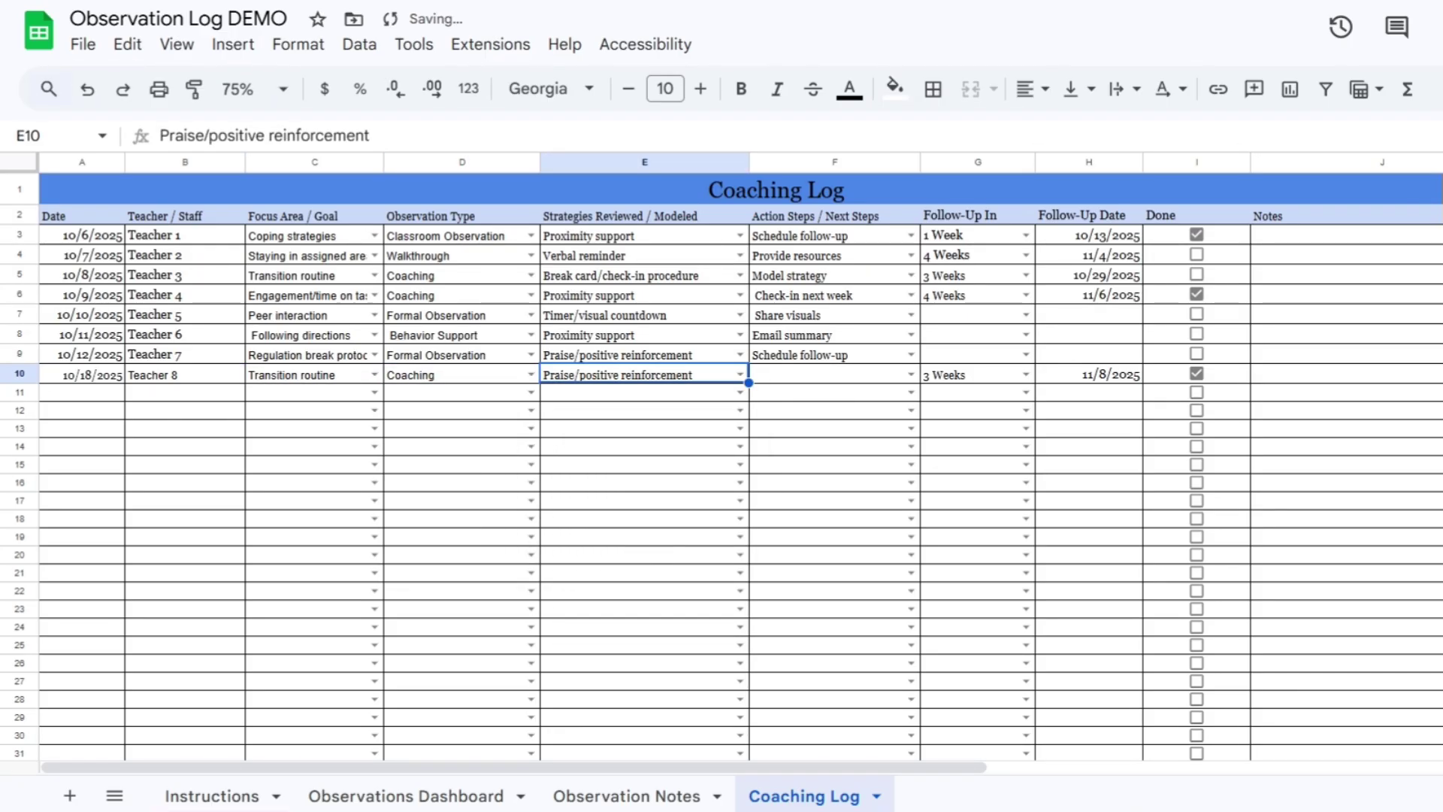
- Look through the action step choices for Teacher 8 and choose Schedule follow-up
key("Tab")
key("Return")
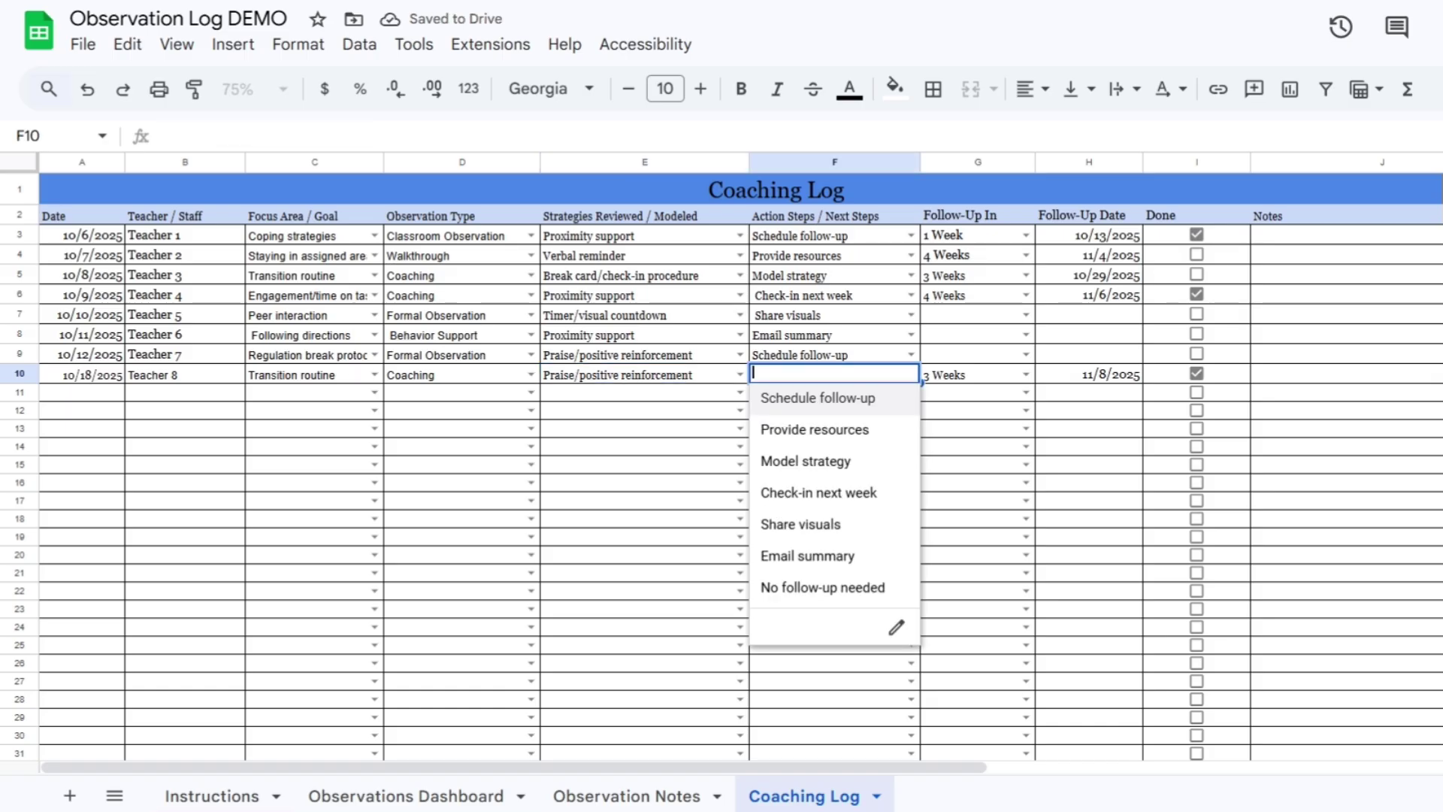
key("Down")
key("Down")
key("Down")
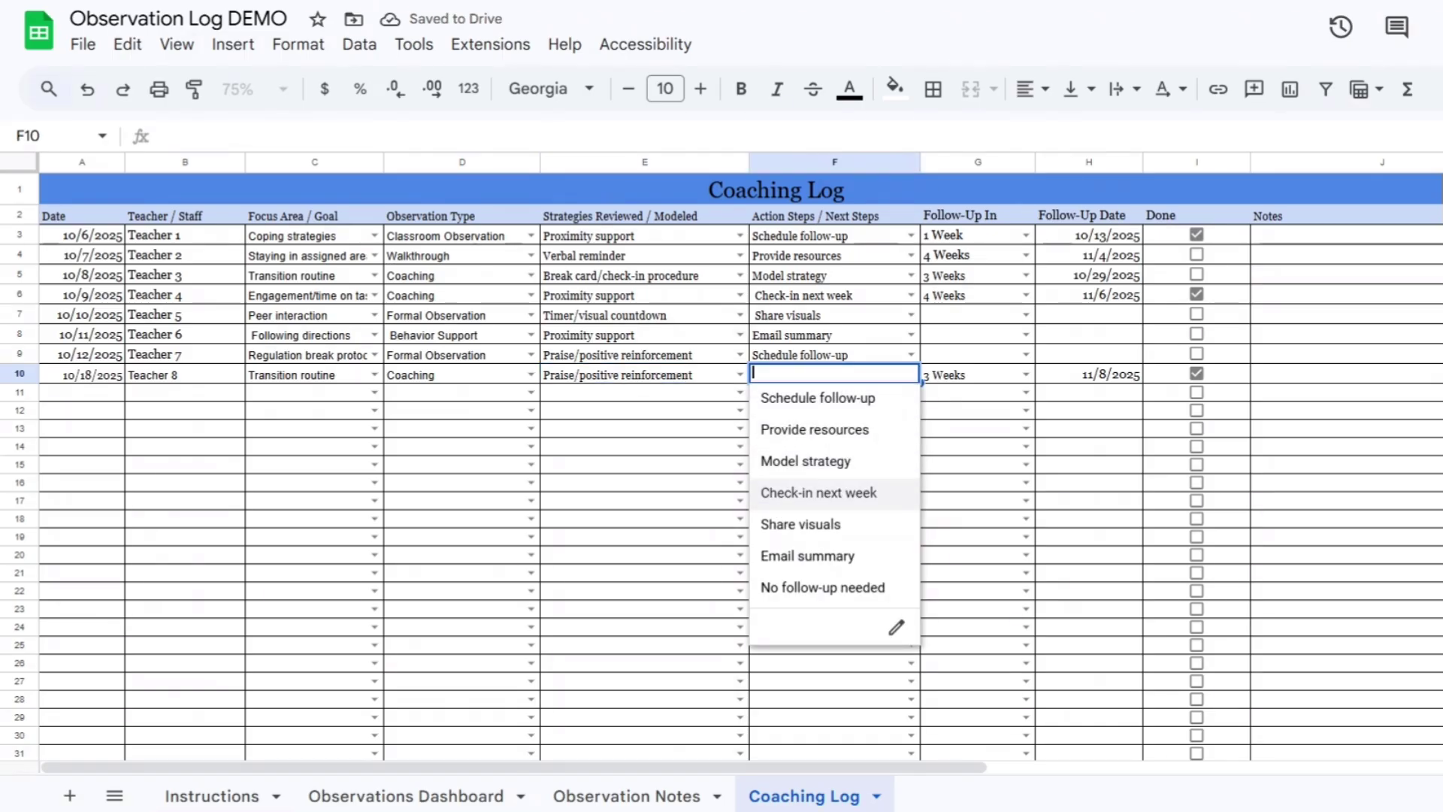
key("Down")
key("Down")
key("Up")
key("Up")
key("Up")
key("Up")
key("Up")
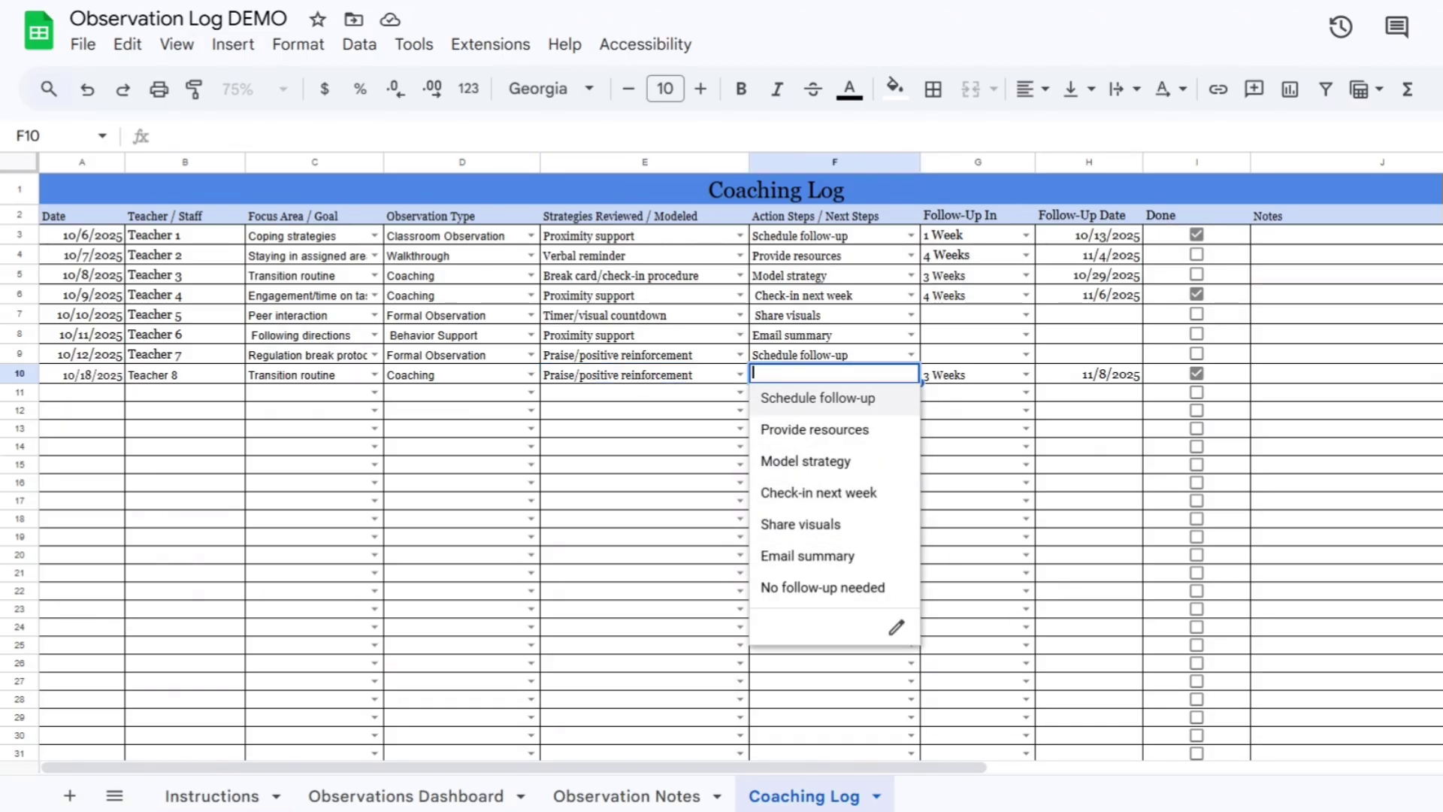
key("Return")
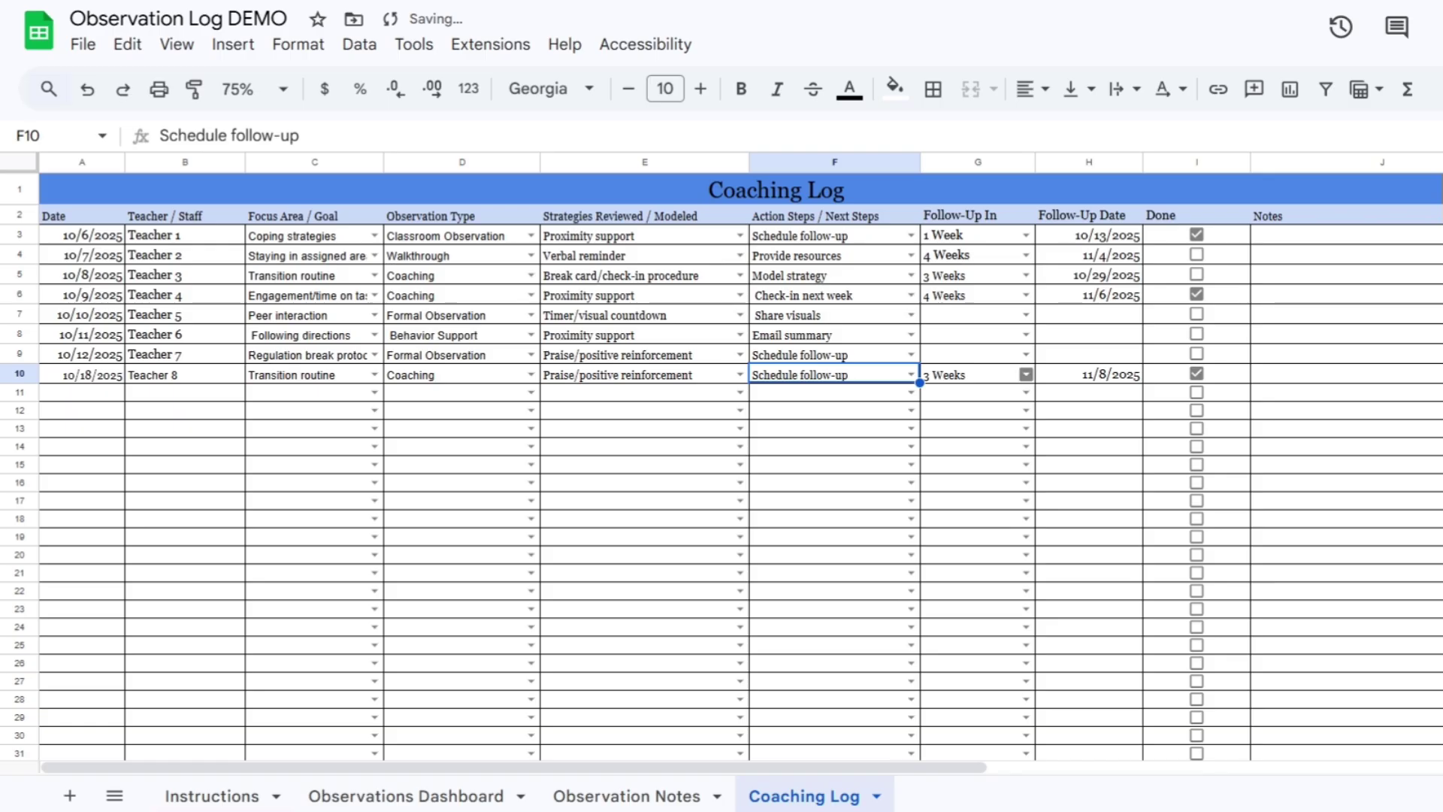
- Set Teacher 8's follow-up interval to 2 Weeks
left_click(1026, 374)
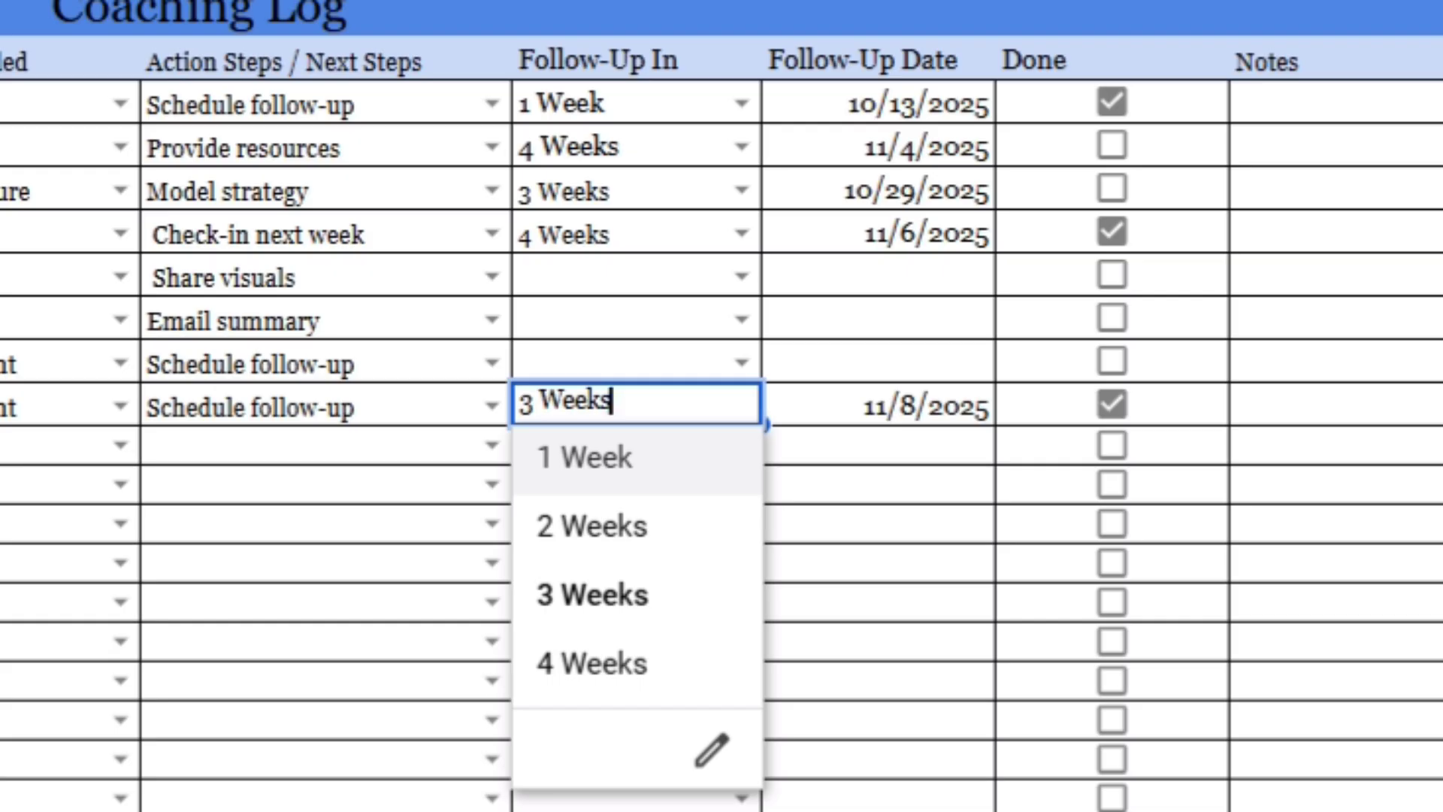
key("Down")
key("Return")
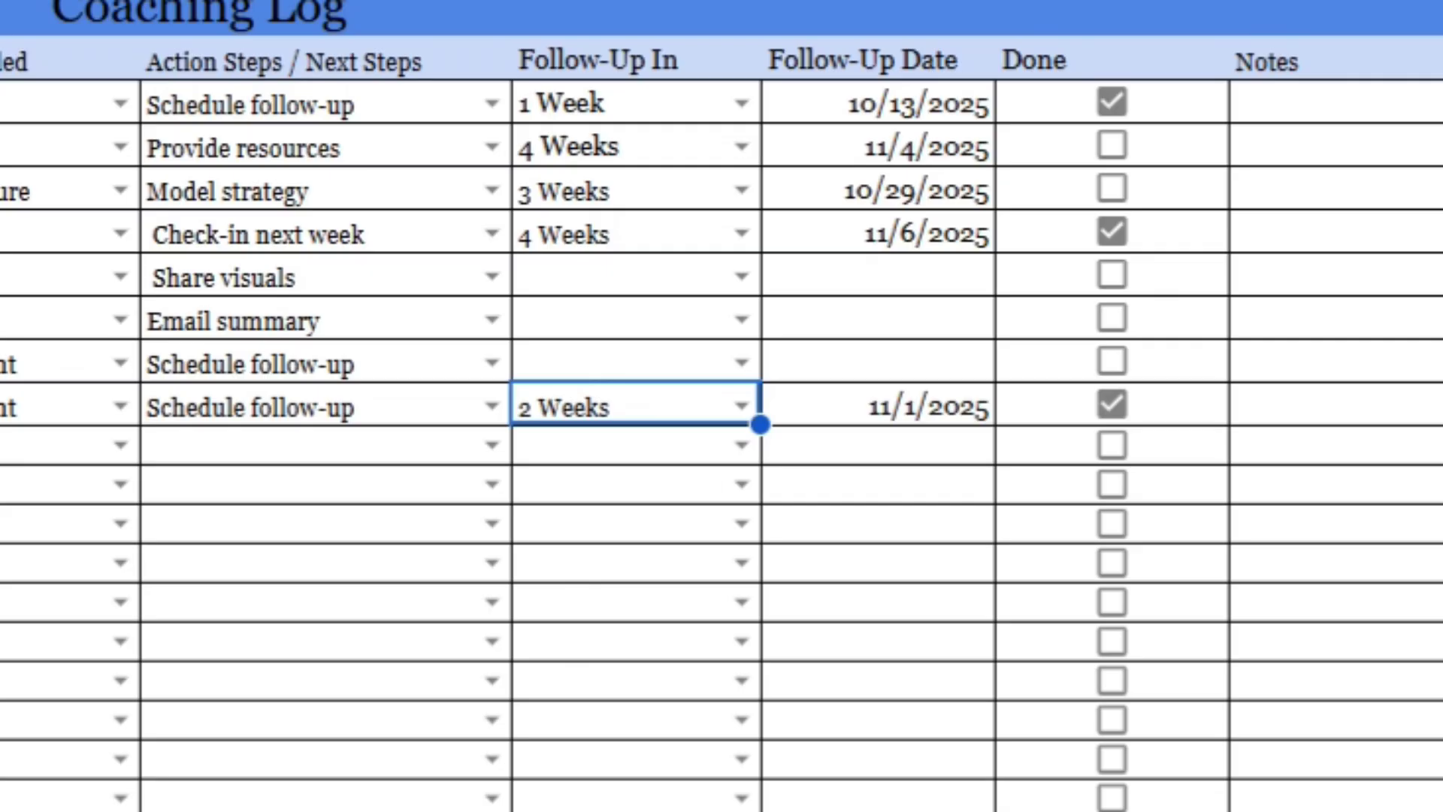
- Change Teacher 8's follow-up interval to 4 Weeks
left_click(742, 406)
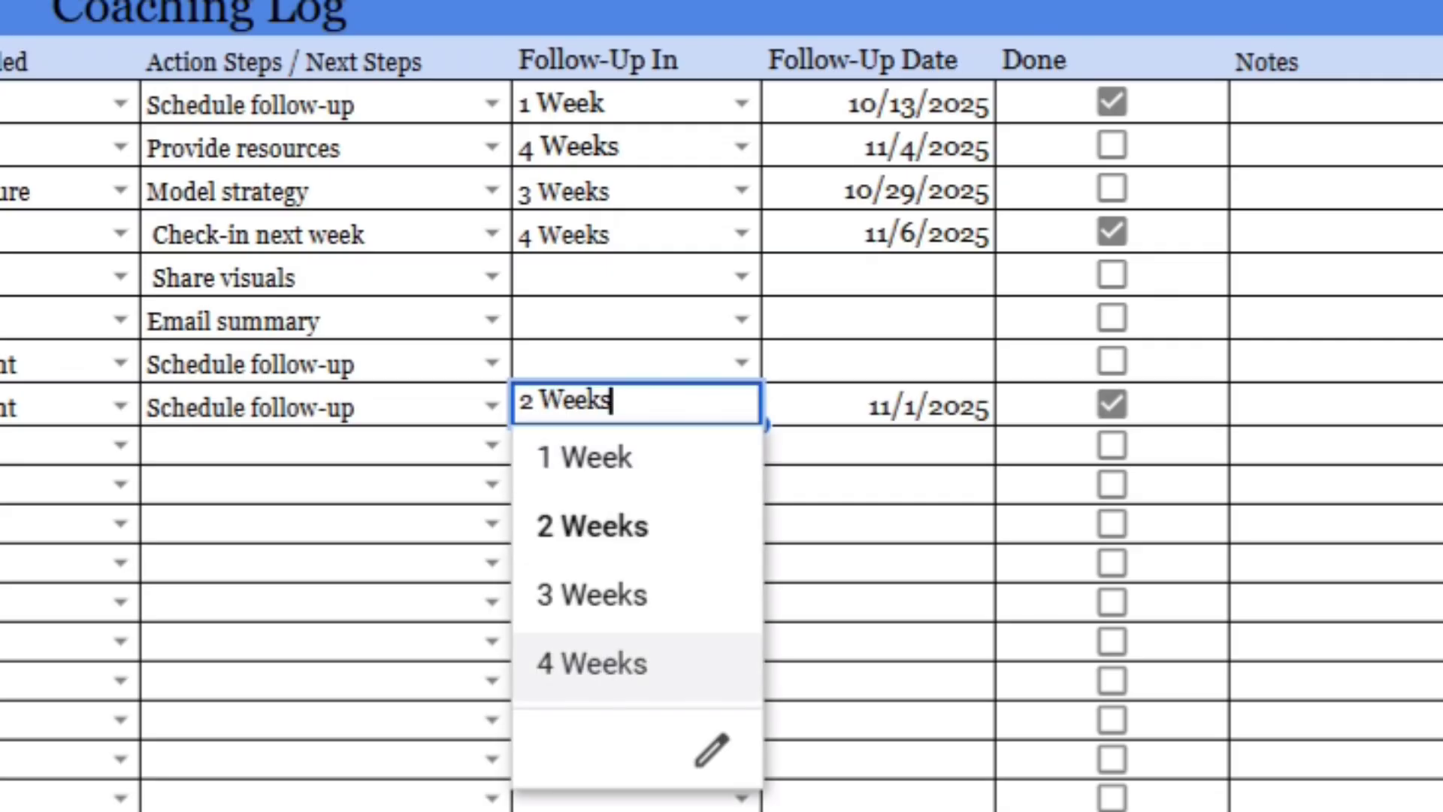
key("Return")
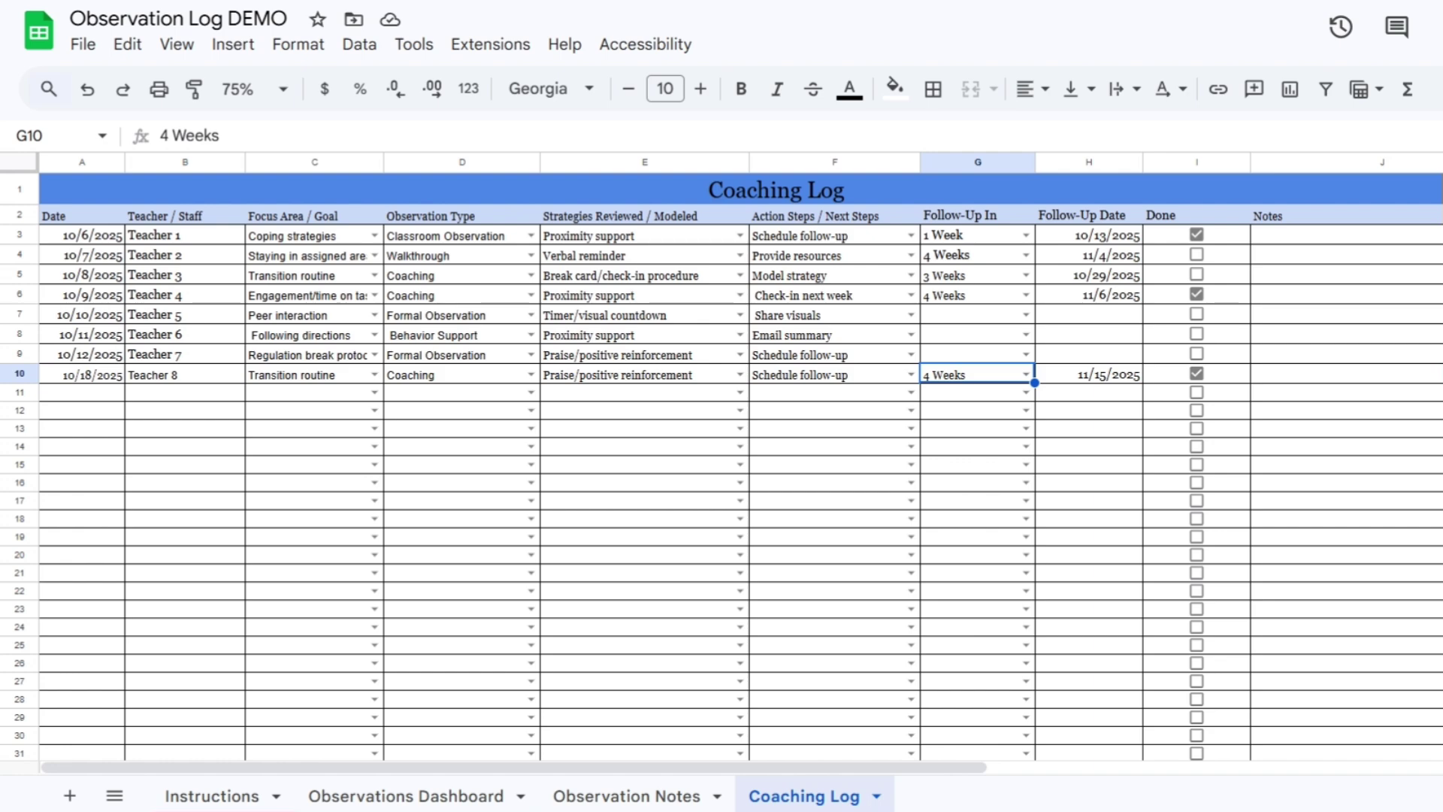
- View the Observations Dashboard and look through the setup steps on the Instructions sheet
left_click(406, 795)
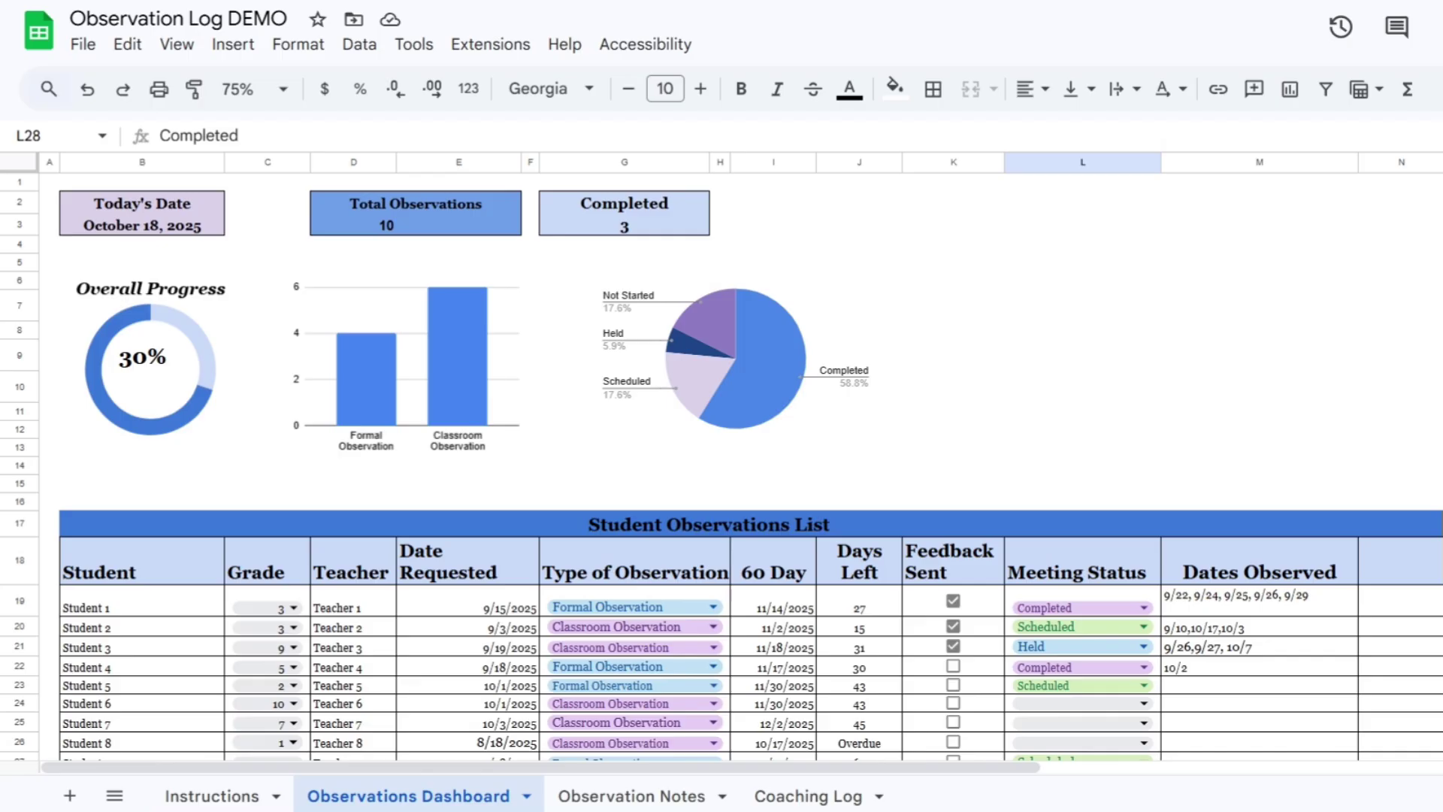
left_click(212, 795)
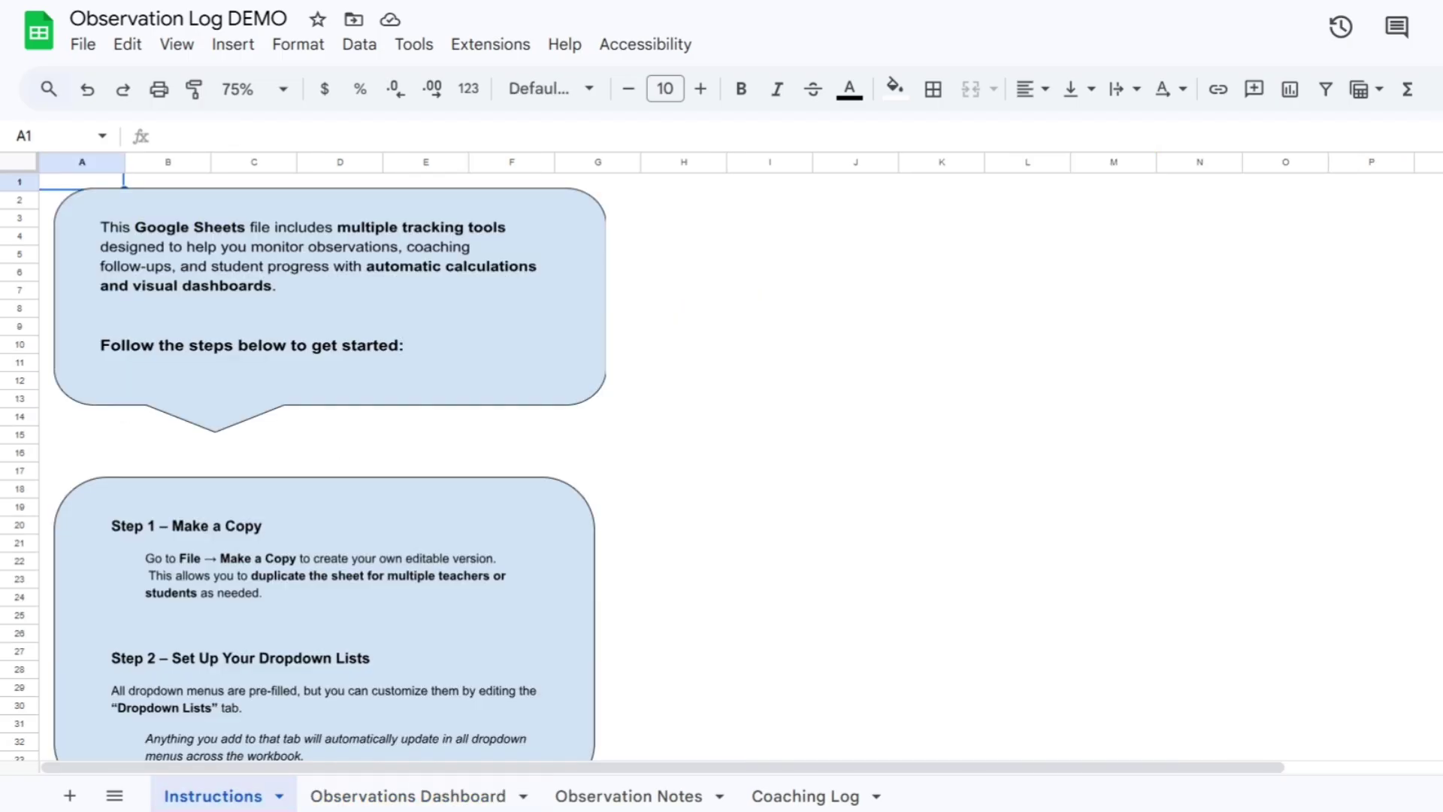
scroll(338, 466, "down", 15)
scroll(338, 465, "up", 10)
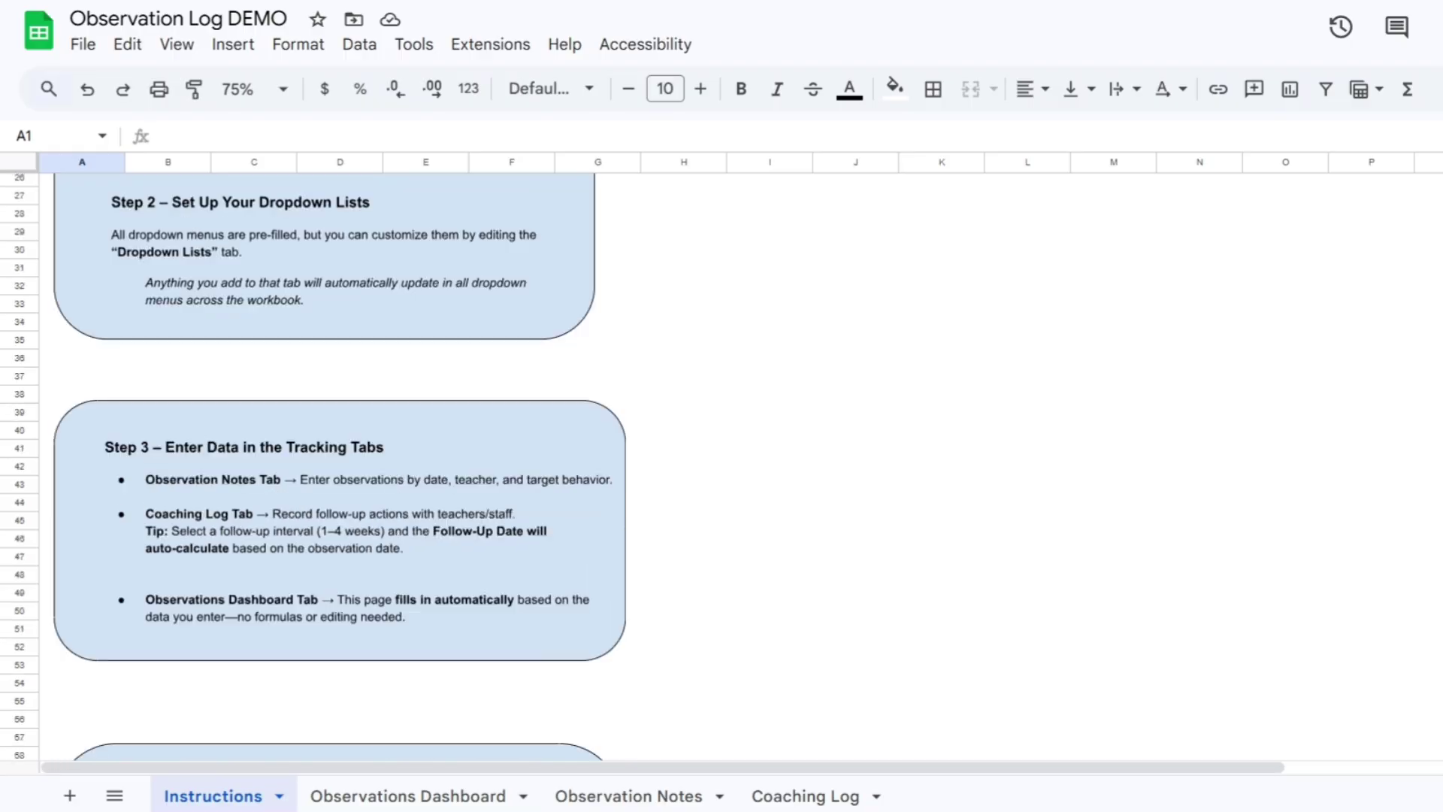
scroll(338, 466, "up", 8)
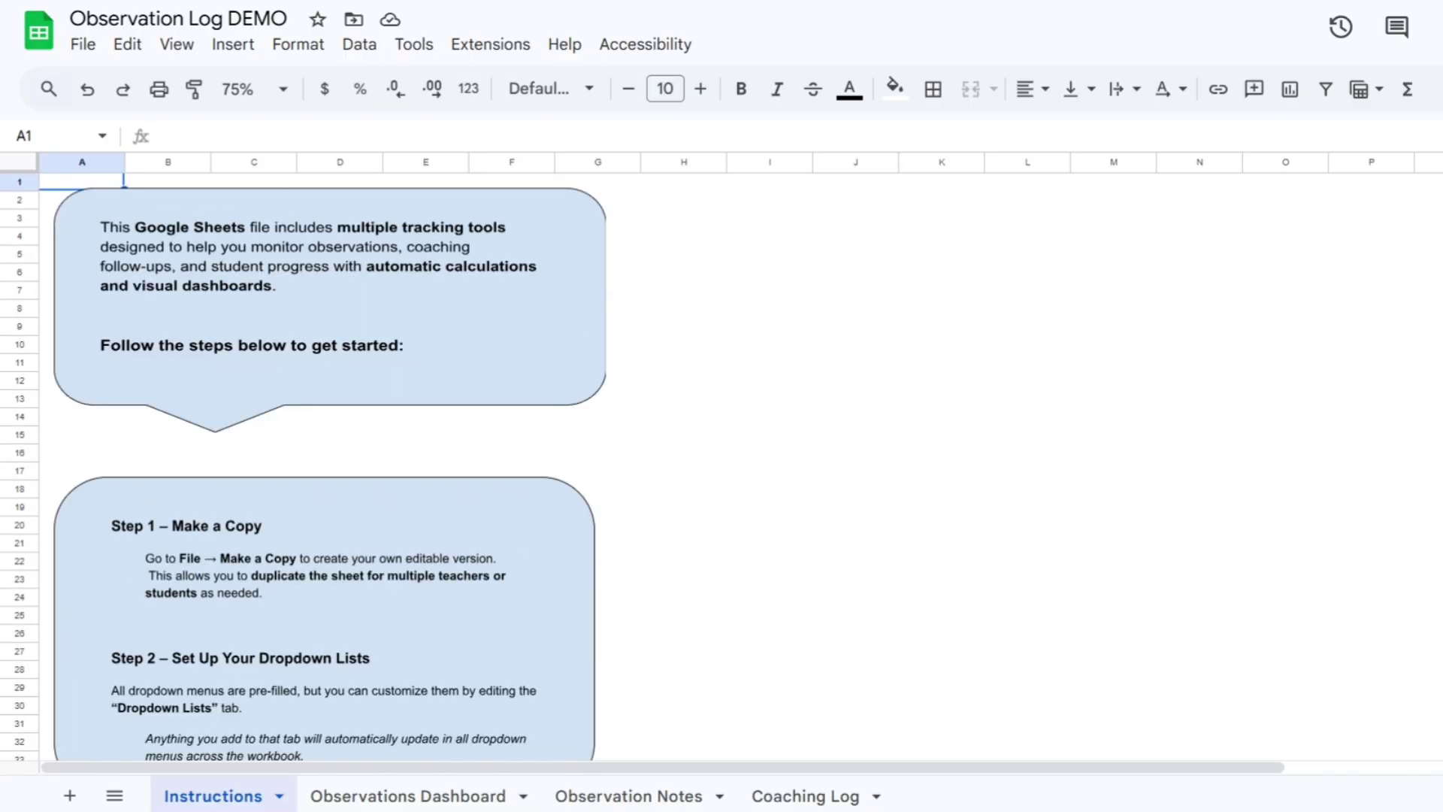